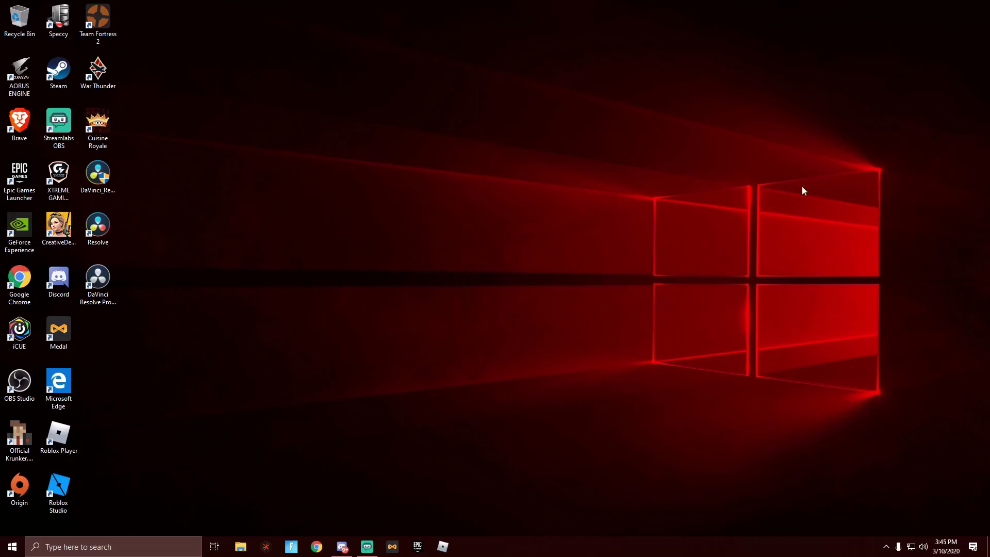
Launch NVIDIA Control Panel from the desktop's right-click menu
drag(543, 169, 493, 279)
drag(645, 113, 467, 222)
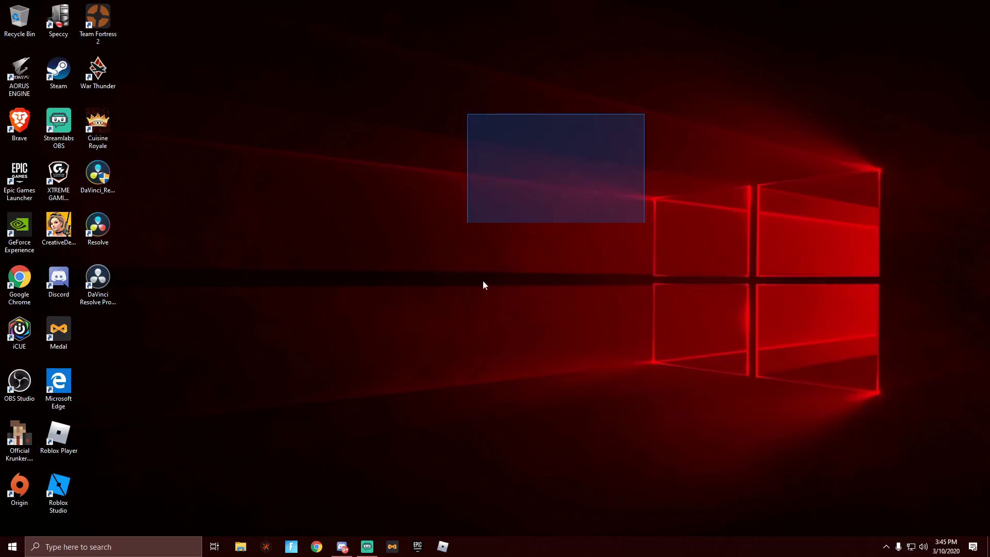
right_click(509, 275)
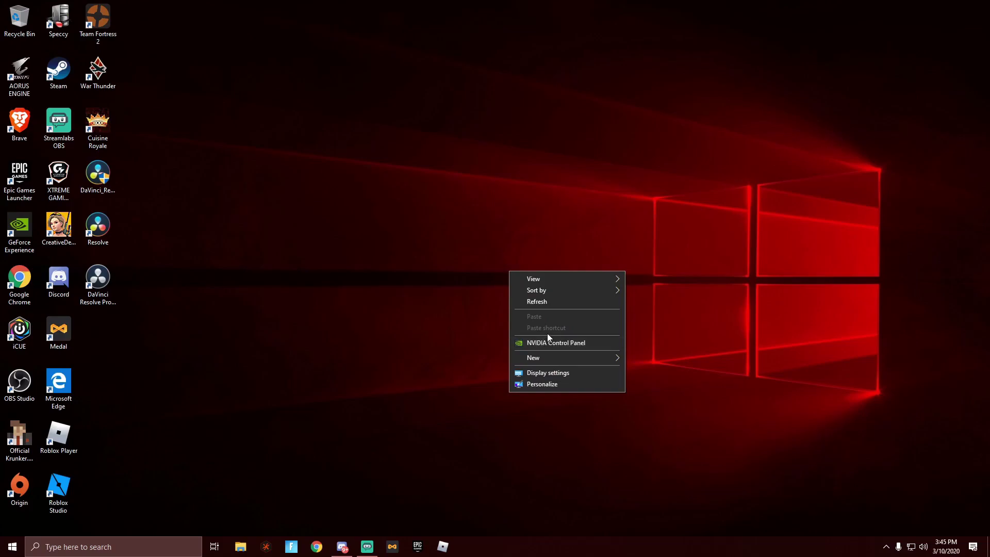
click(575, 341)
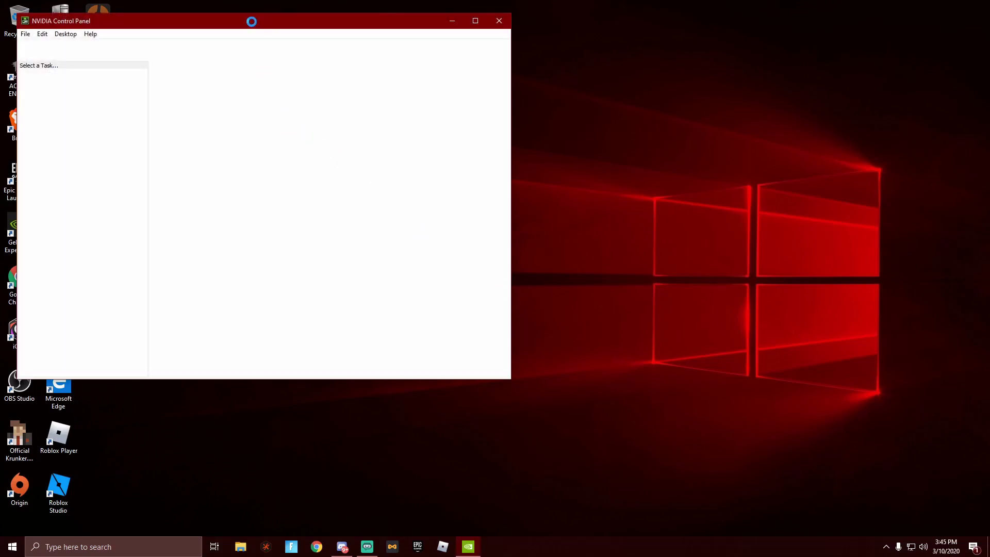
Maximize the control panel window and go to Adjust image settings with preview
drag(251, 21, 556, 63)
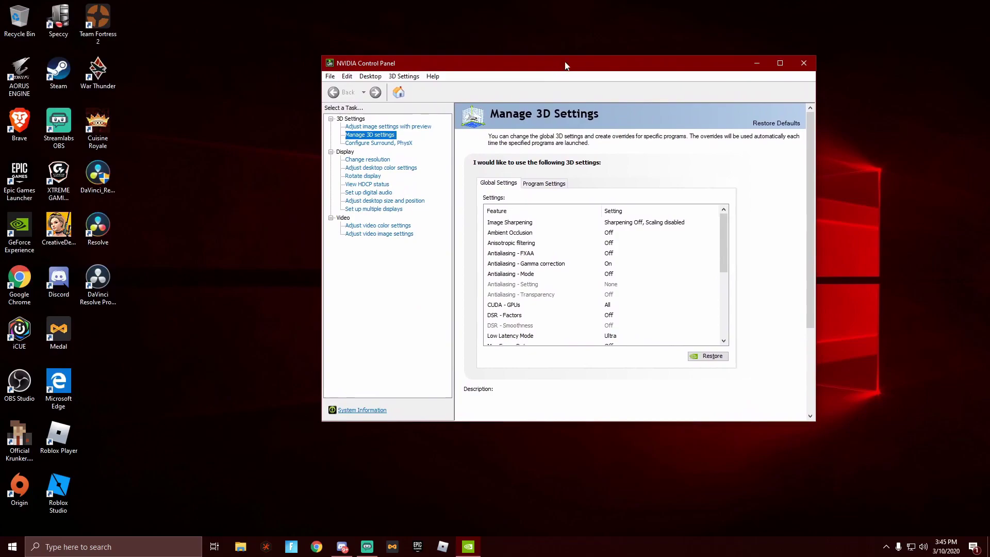
click(778, 64)
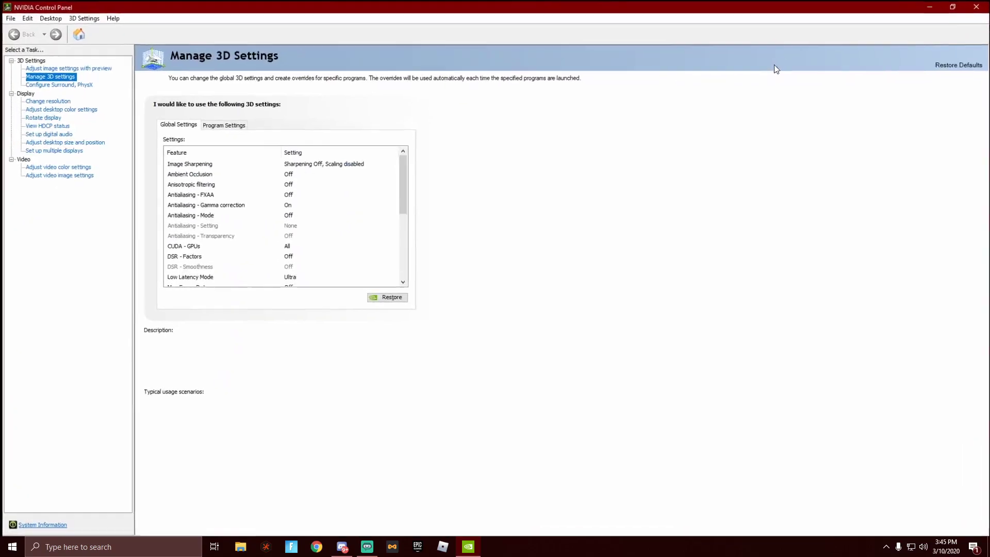
click(32, 67)
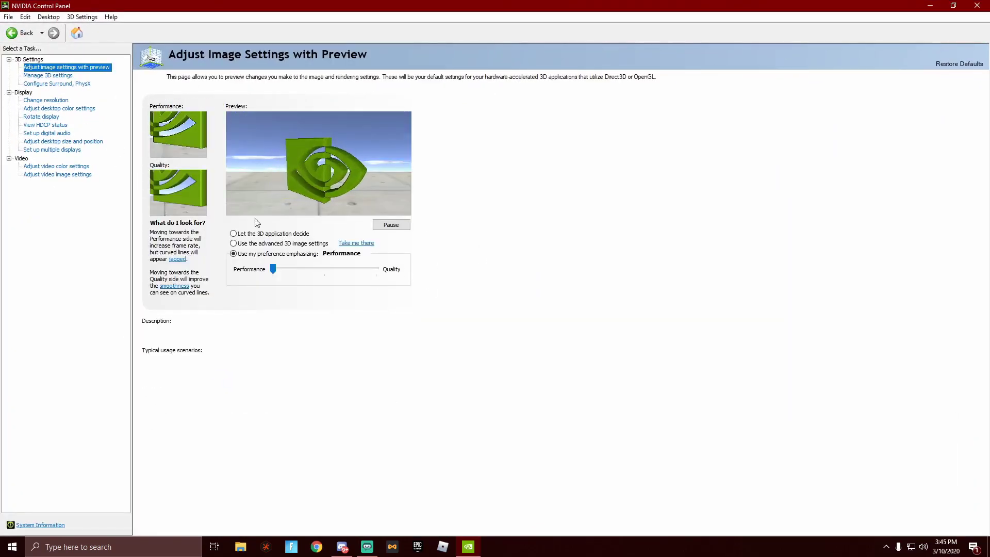
Try the image preference options, then set the preference slider fully to Performance
mouse_move(246, 245)
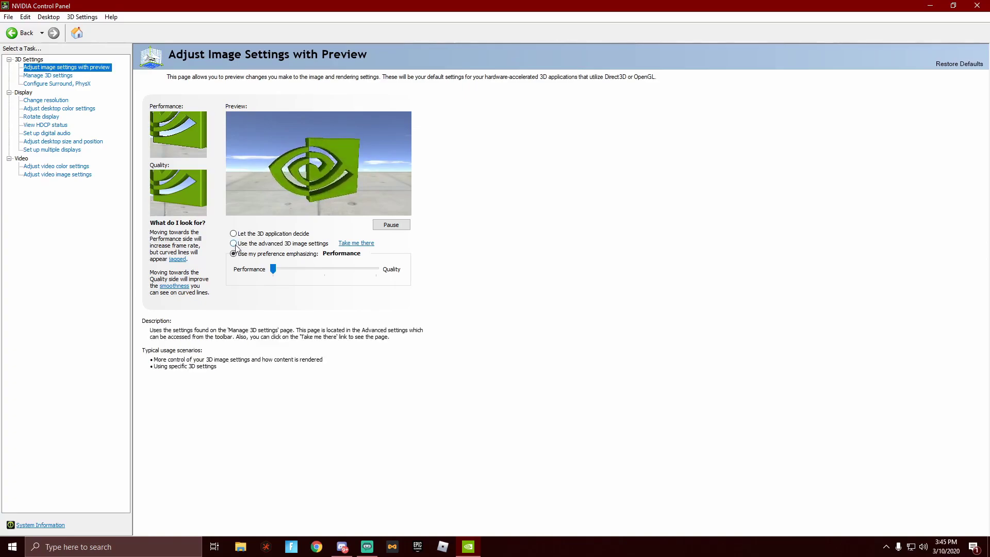
click(234, 243)
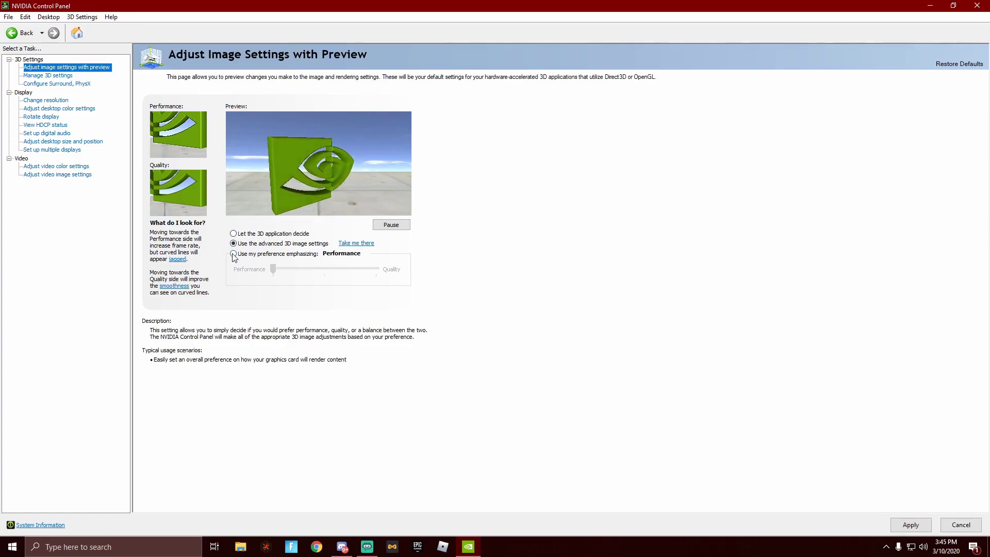
click(233, 253)
click(312, 269)
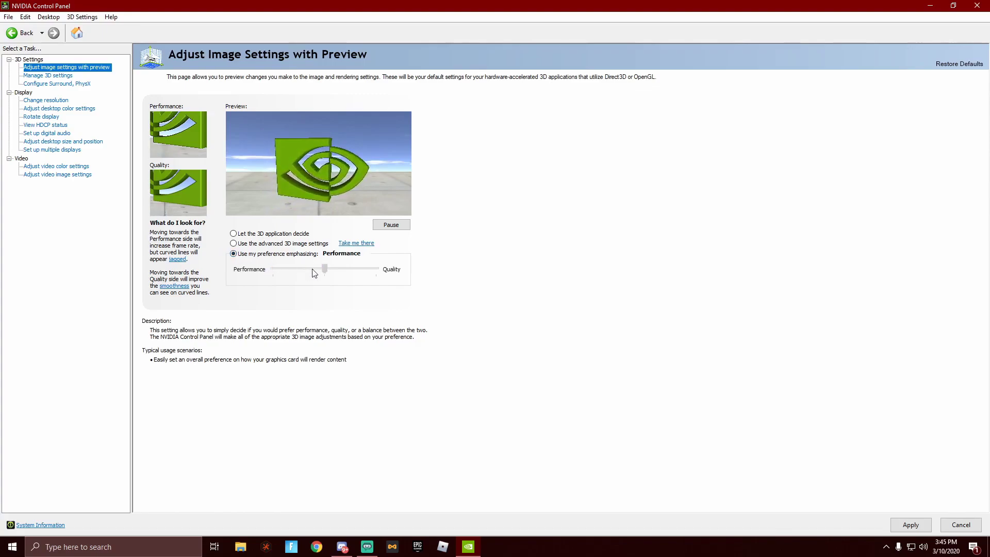
click(384, 269)
drag(379, 269, 285, 274)
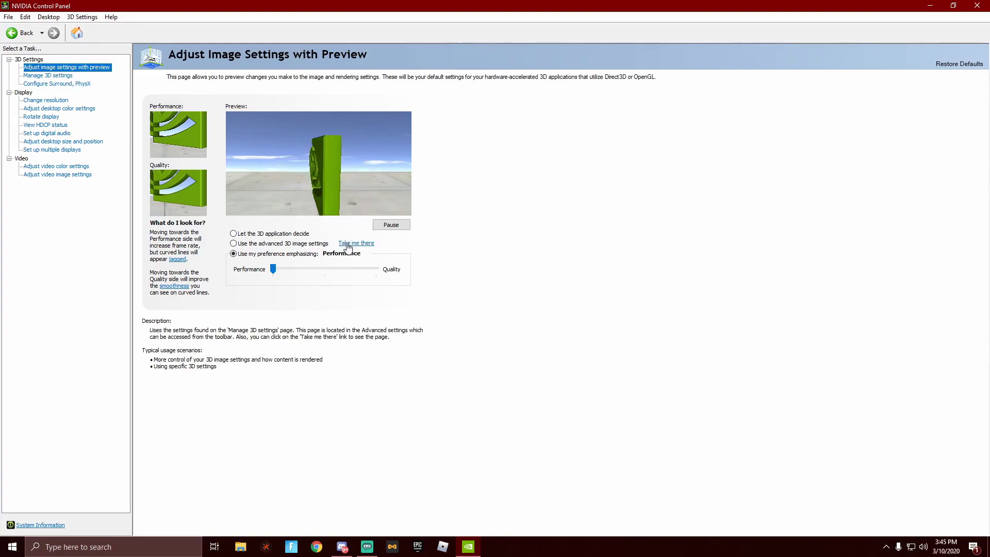
Go to Manage 3D Settings' Program Settings tab and browse the Add program list
click(365, 245)
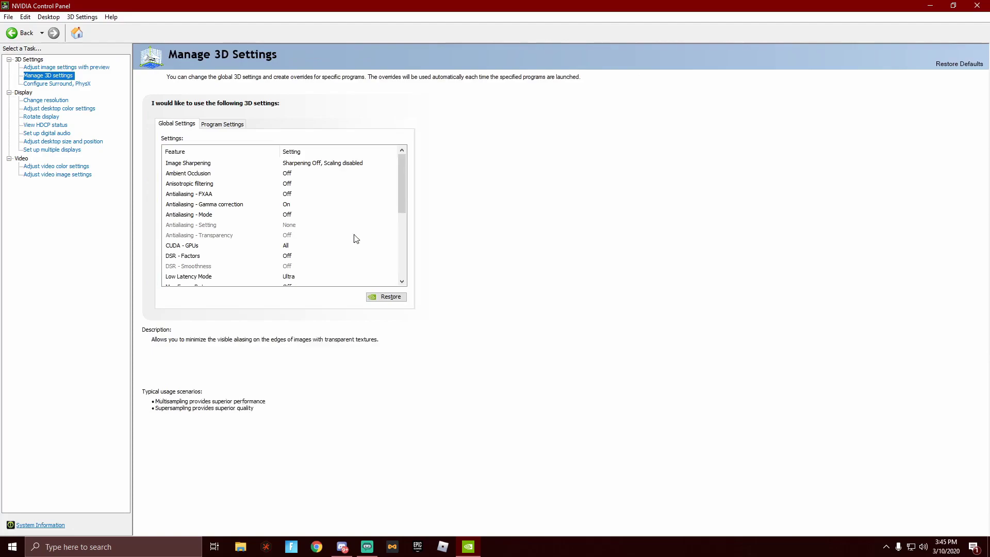
click(234, 125)
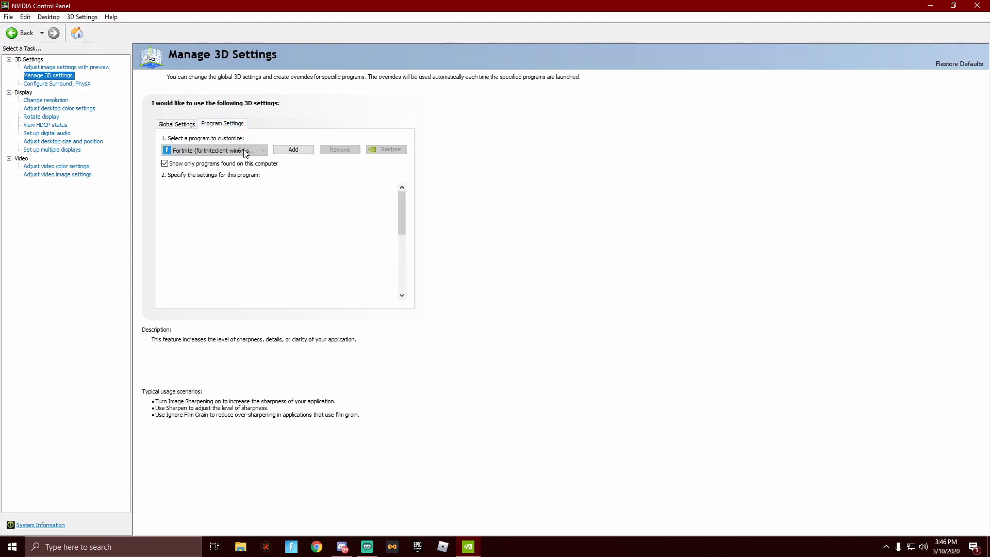
click(293, 150)
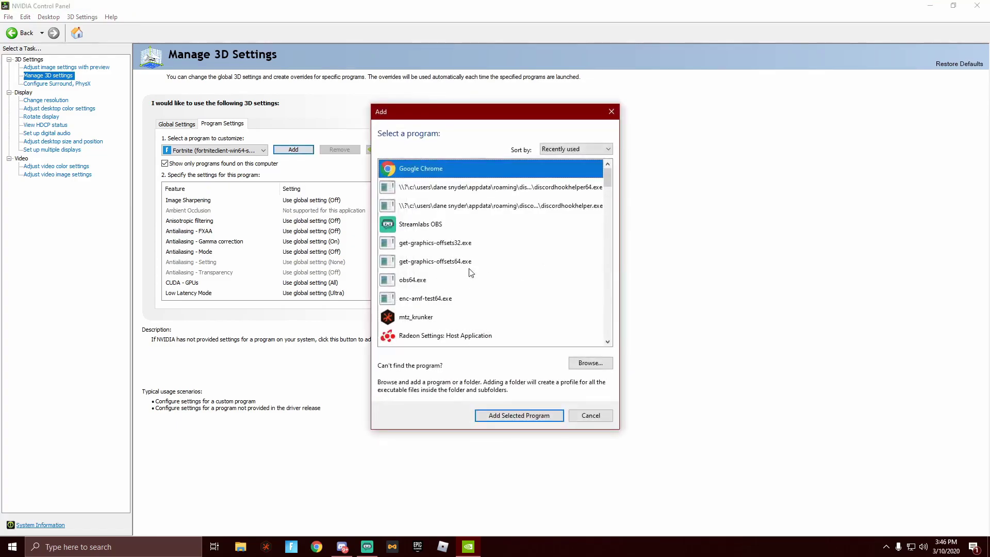
scroll(512, 227, down, 5)
scroll(513, 208, down, 10)
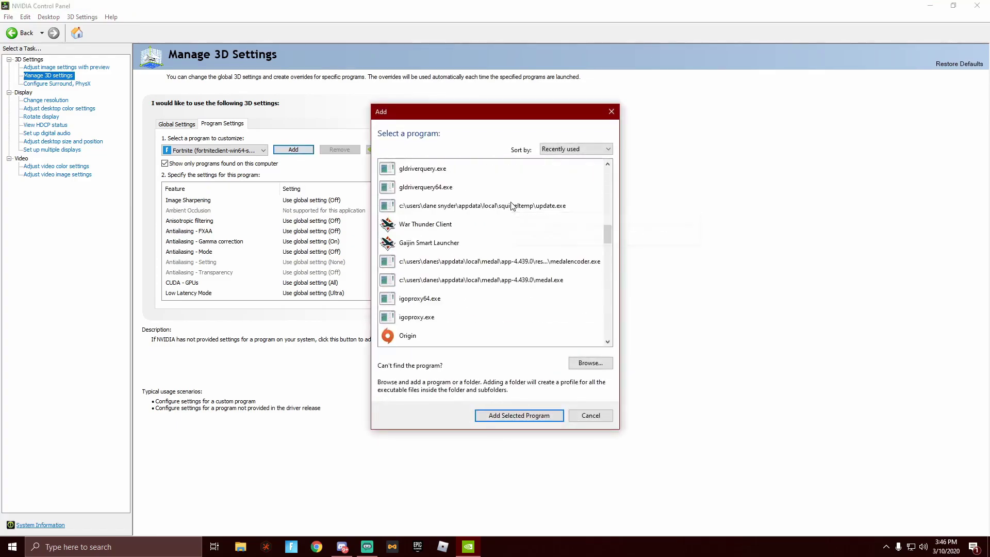
scroll(513, 207, down, 5)
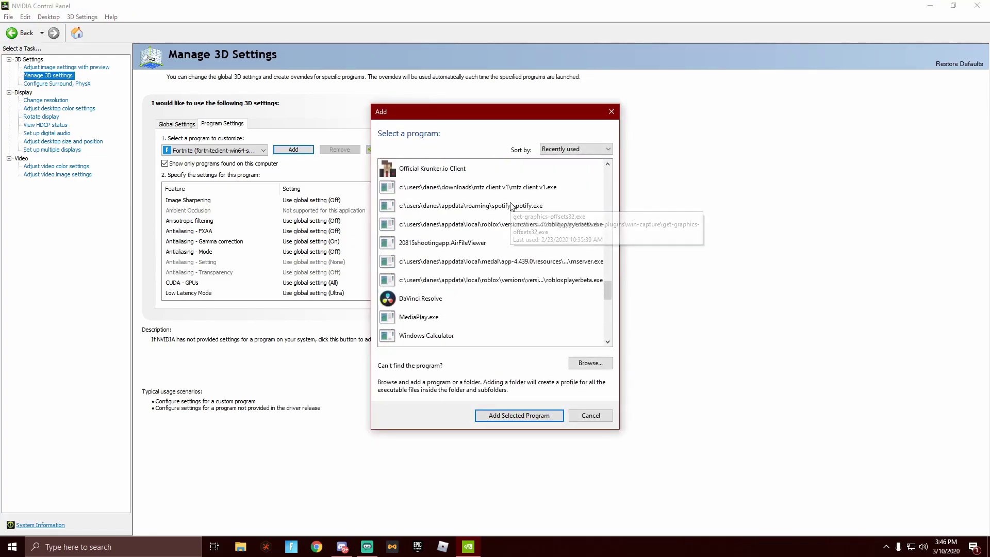
scroll(513, 207, up, 9)
scroll(512, 206, up, 3)
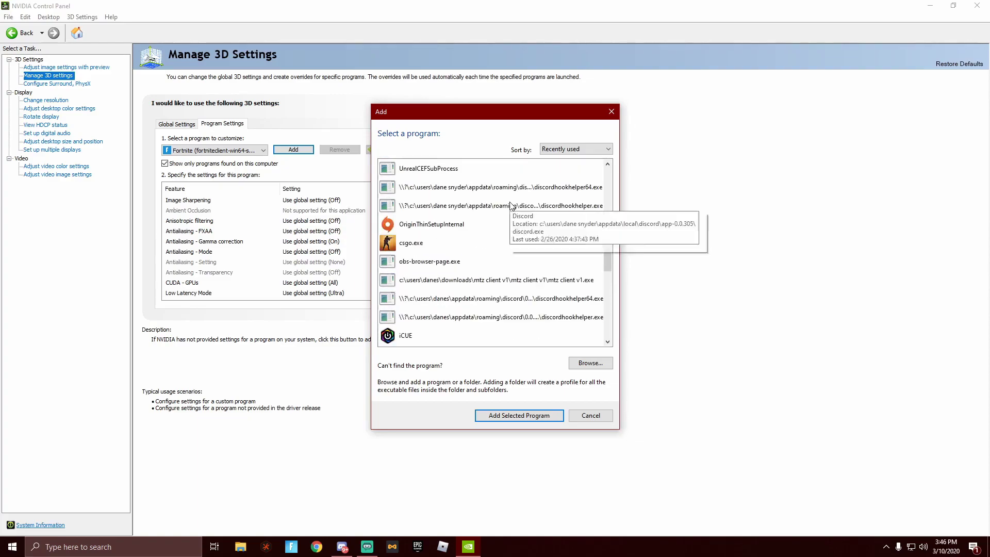
scroll(433, 242, down, 2)
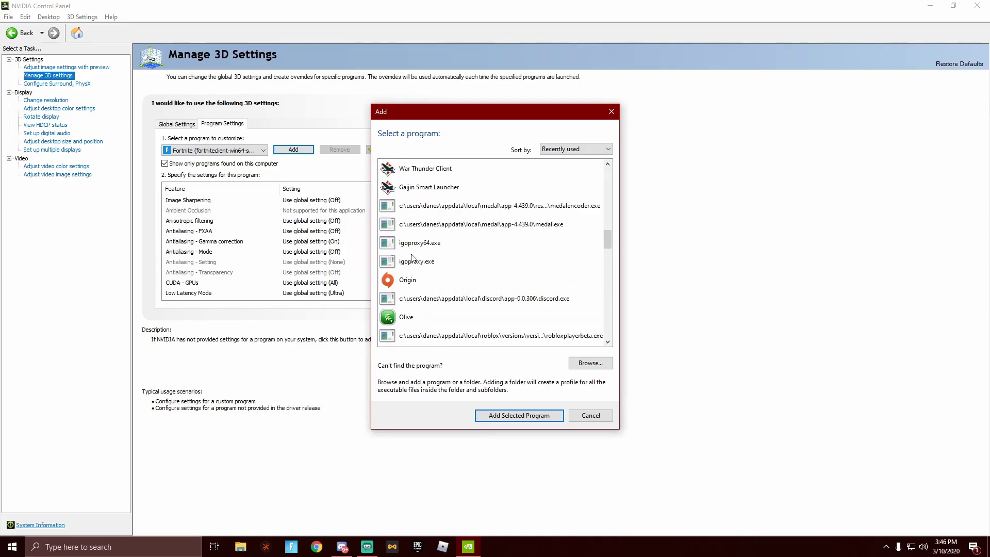
scroll(426, 279, up, 5)
scroll(433, 242, up, 8)
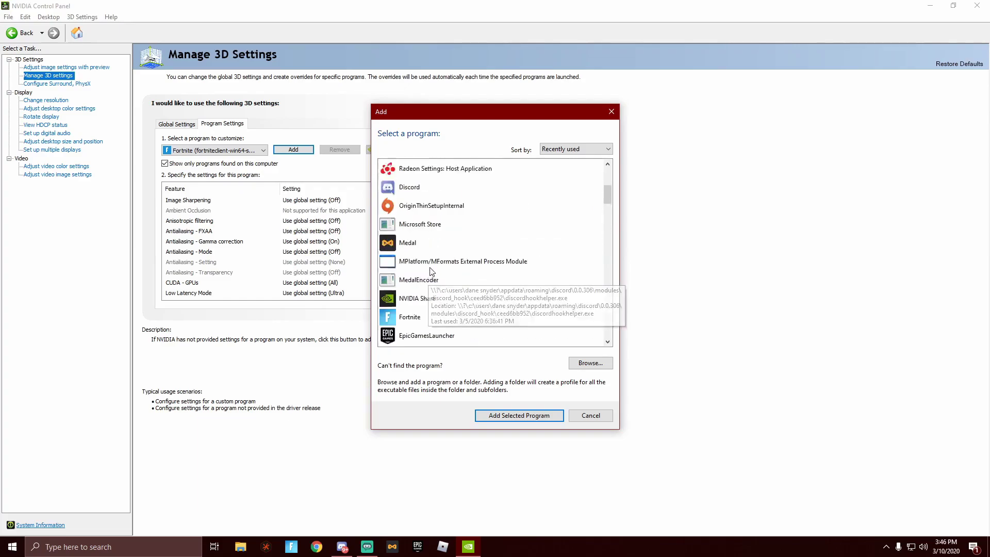
scroll(466, 244, down, 5)
scroll(469, 245, up, 1)
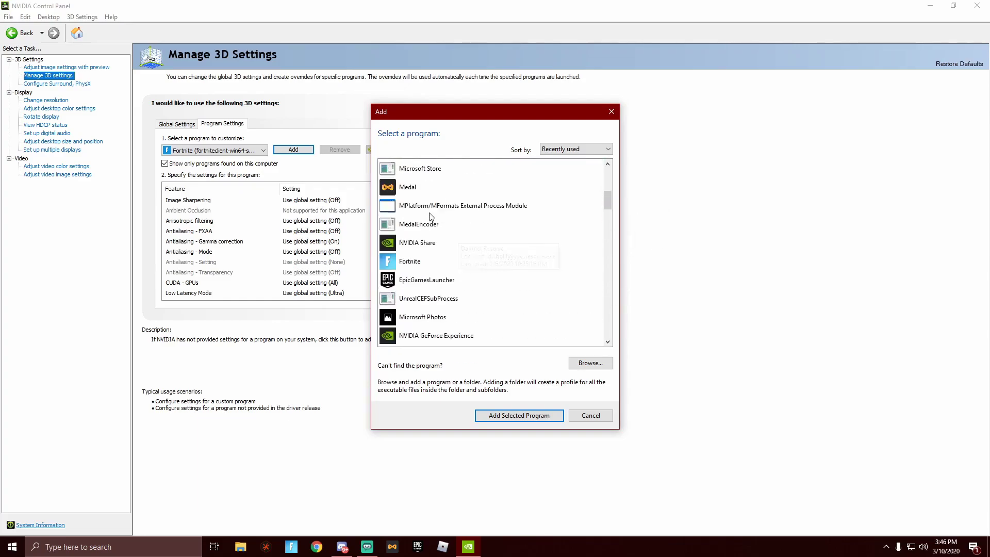
Cancel adding a program and keep Fortnite selected in the program dropdown
click(589, 415)
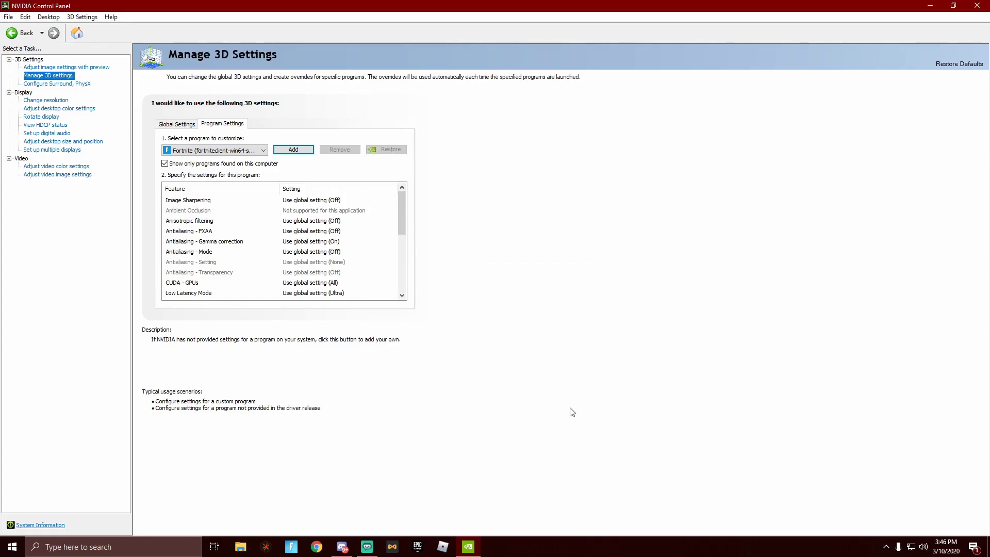
click(241, 150)
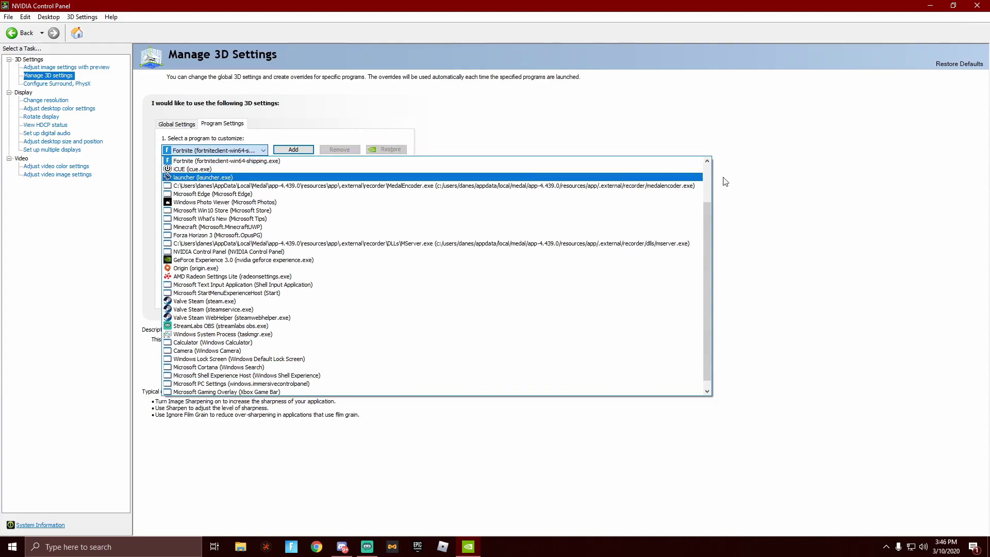
click(628, 164)
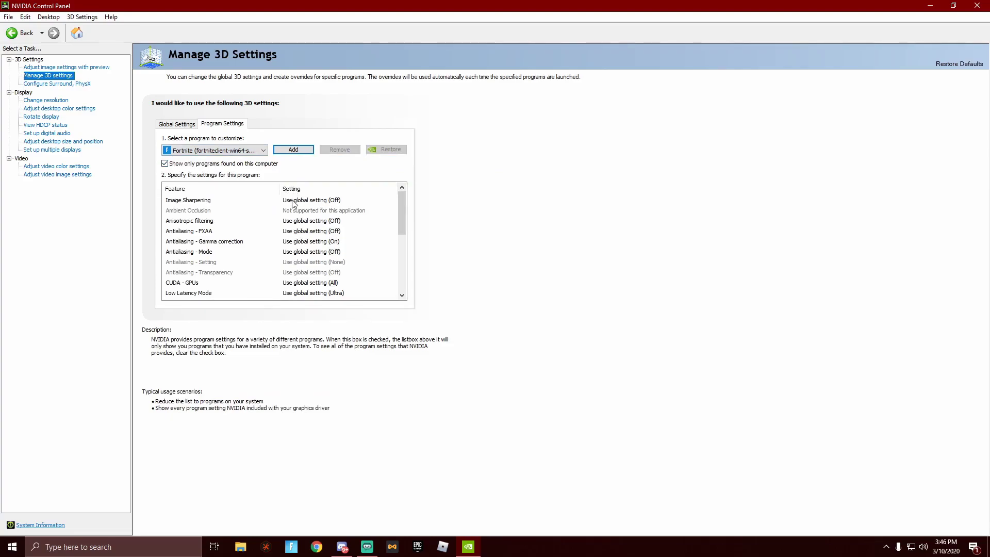
click(325, 206)
click(325, 206)
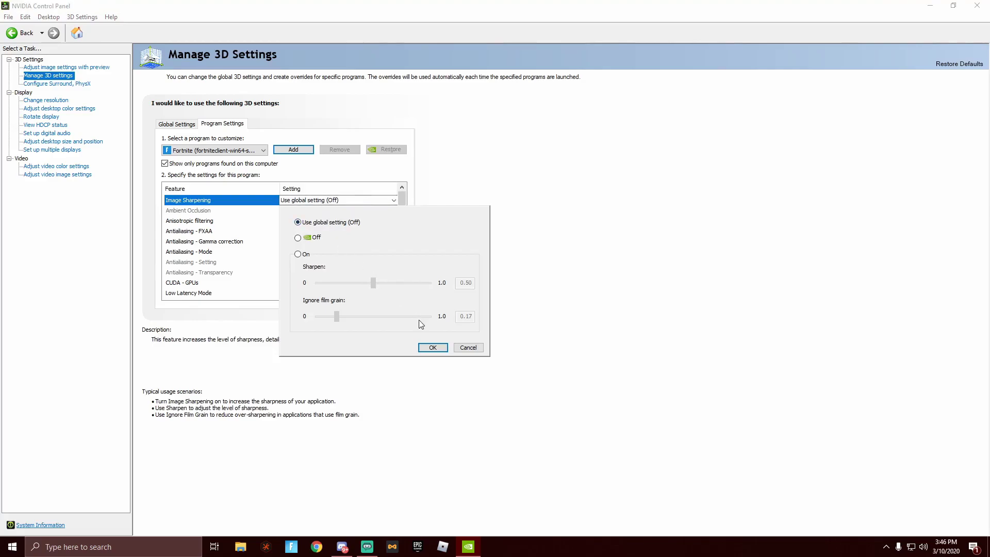
click(467, 348)
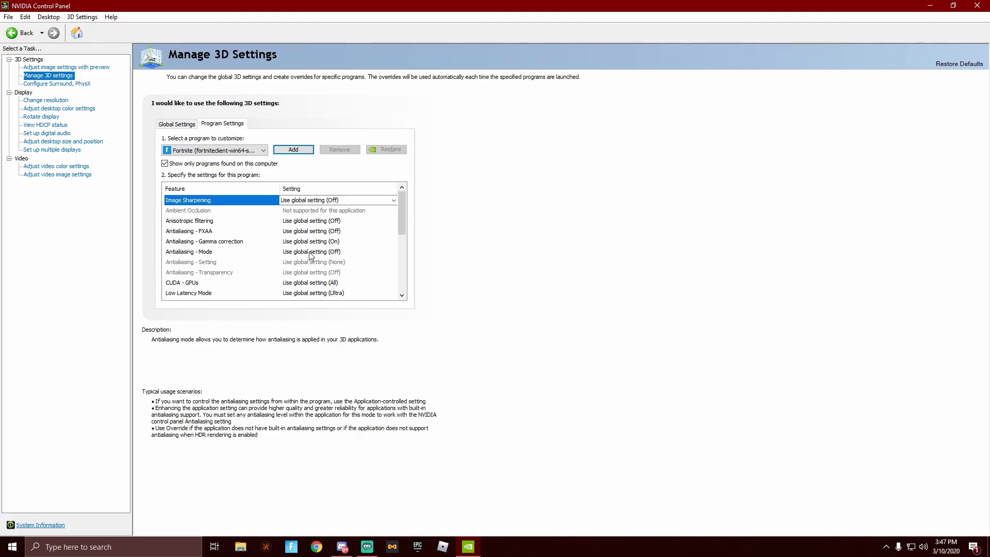
scroll(311, 256, down, 1)
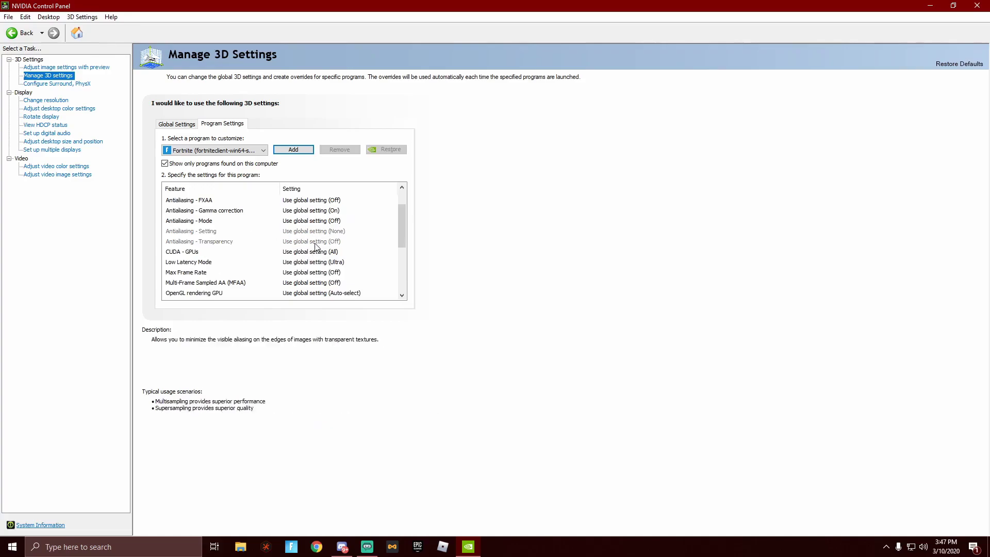
Set Fortnite's CUDA - GPUs to the GeForce GTX 1060 3GB
click(300, 256)
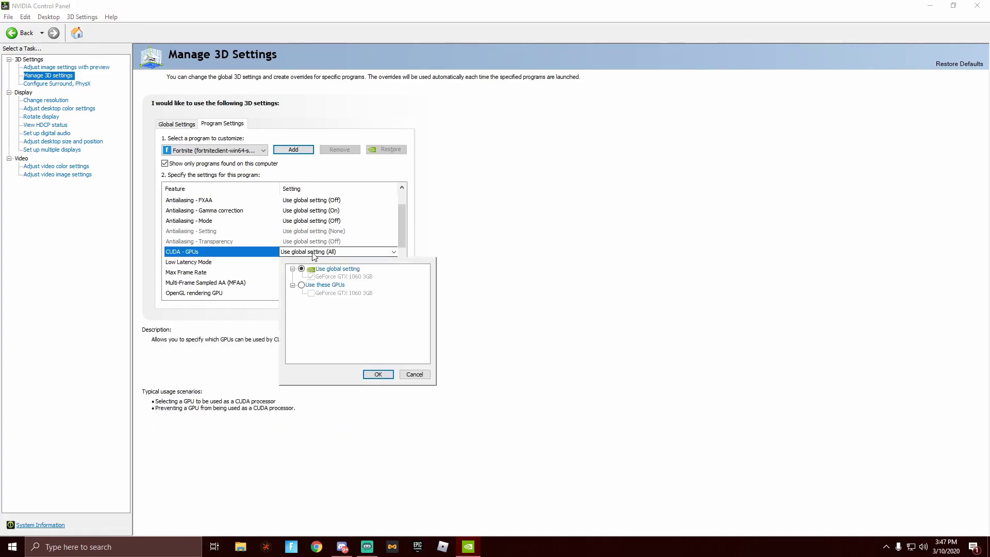
click(302, 286)
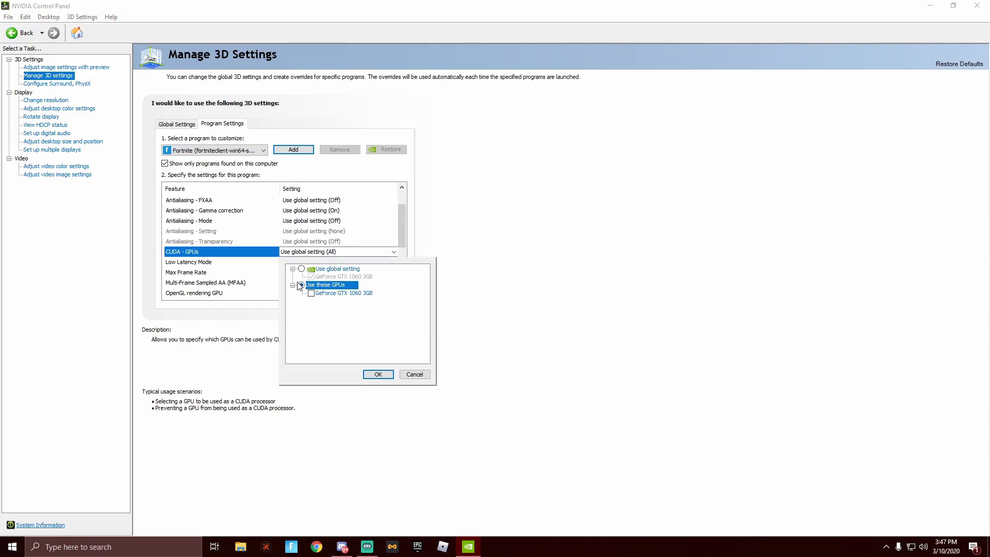
click(311, 294)
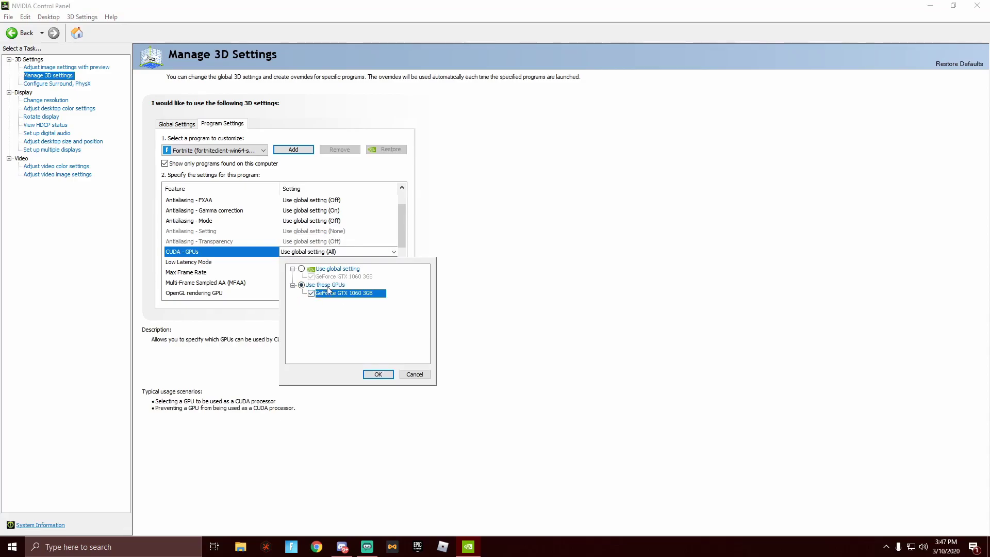
click(379, 374)
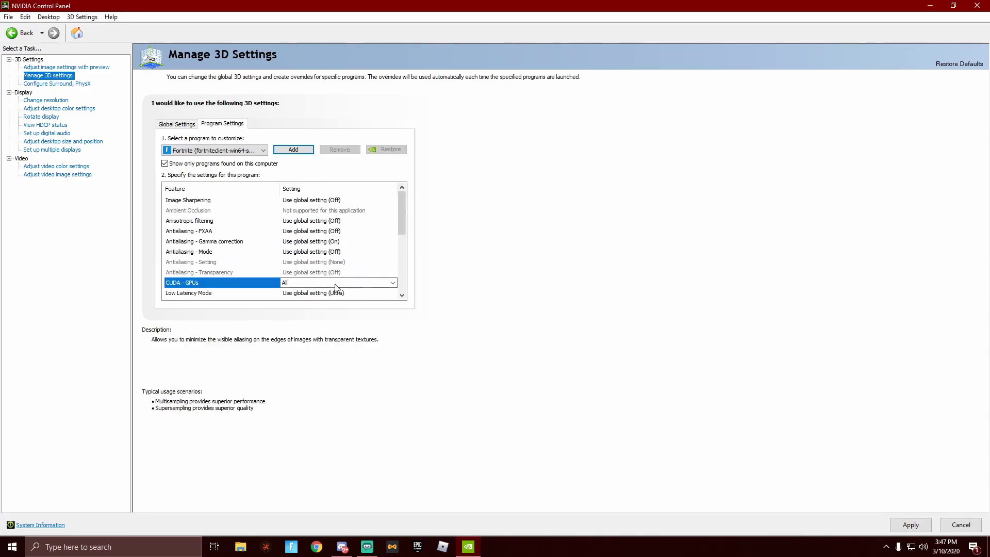
Set Fortnite's Low Latency Mode to Ultra
scroll(309, 278, down, 1)
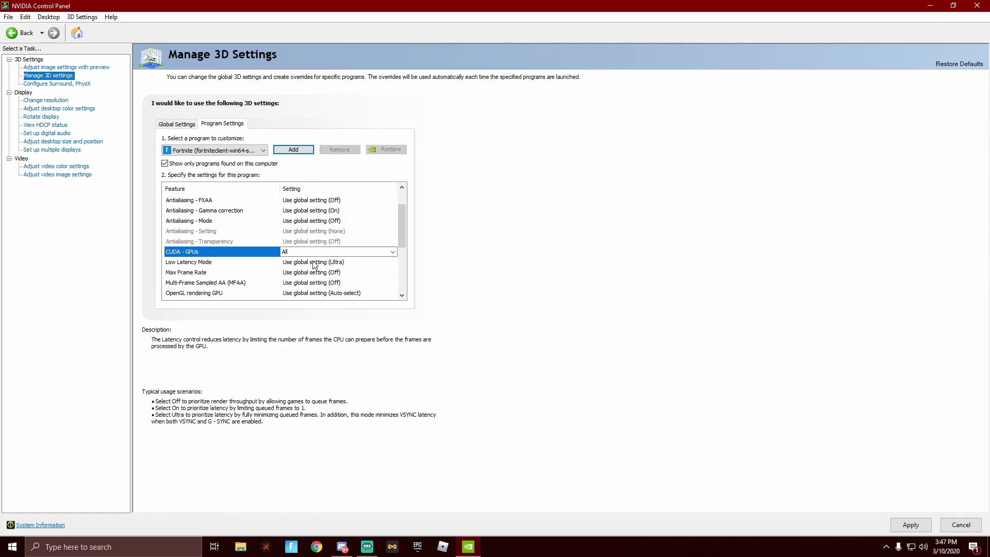
click(315, 263)
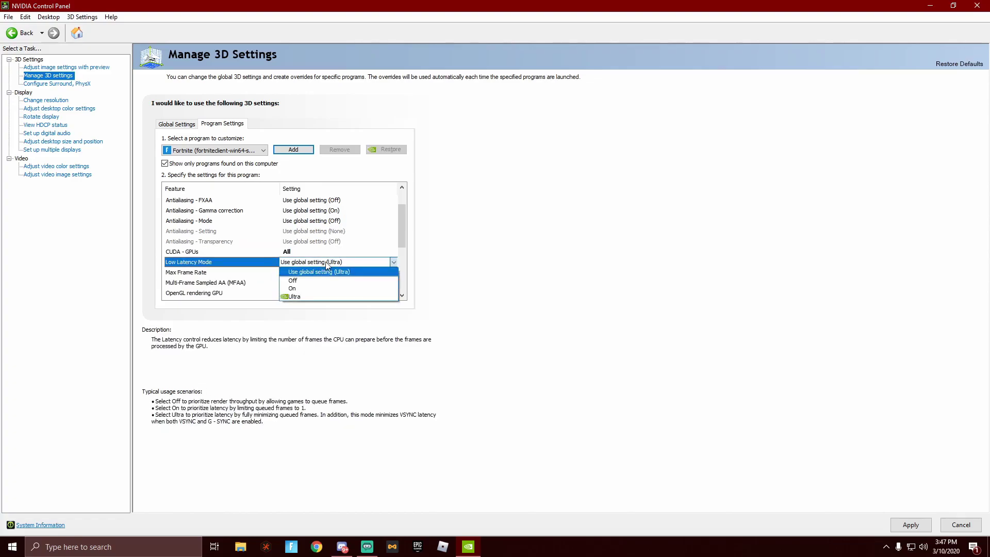
click(297, 298)
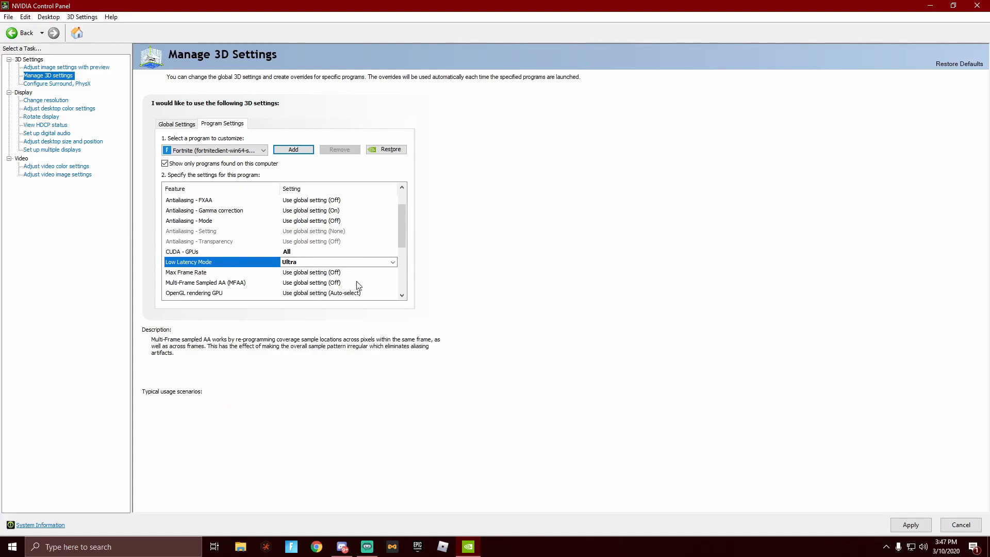
Set OpenGL rendering GPU to GTX 1060 3GB and power management to Prefer maximum performance
scroll(297, 279, down, 1)
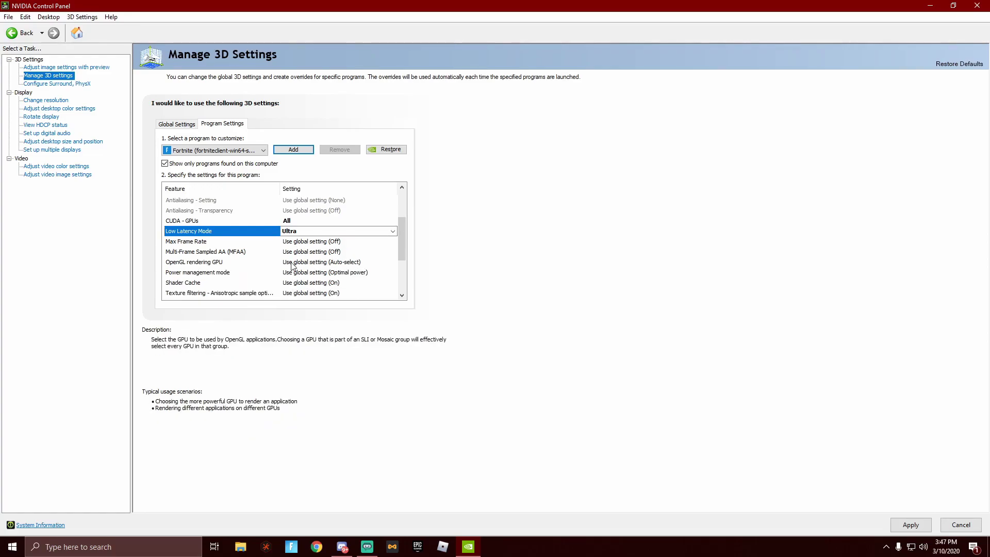
click(296, 263)
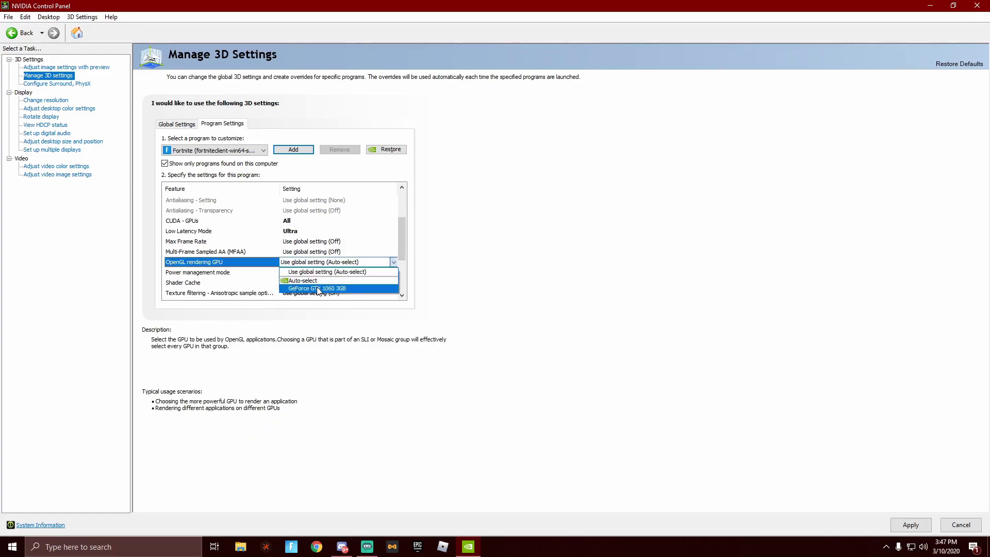
click(318, 288)
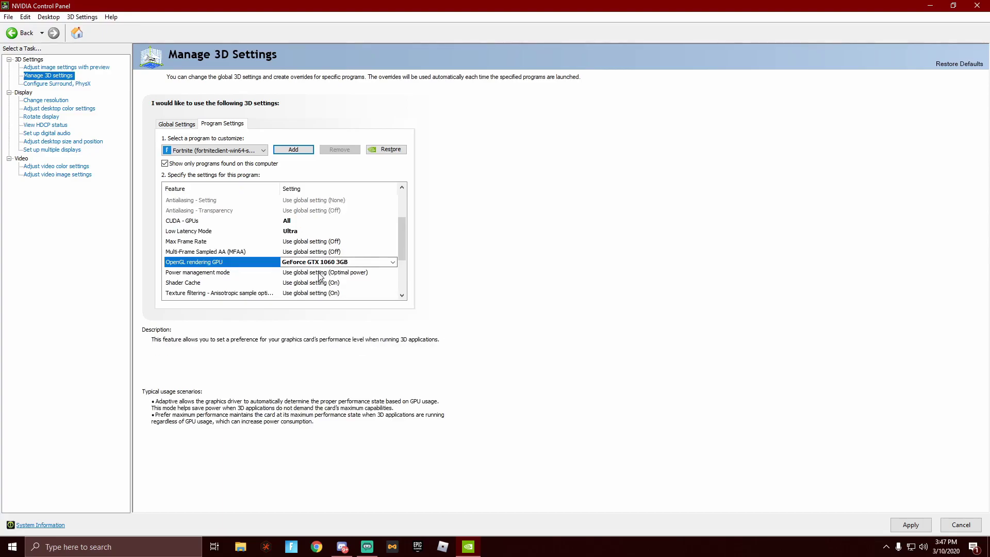
click(309, 274)
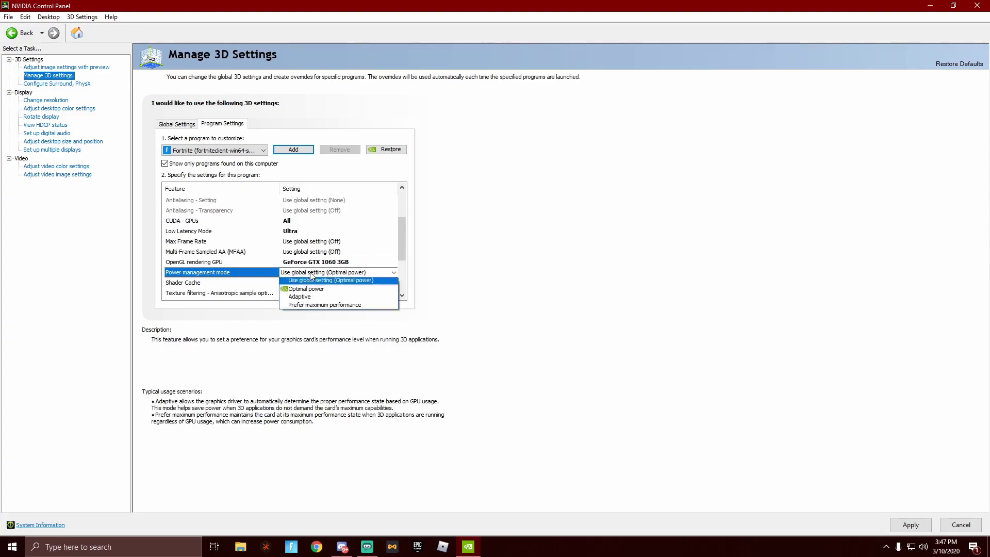
click(325, 307)
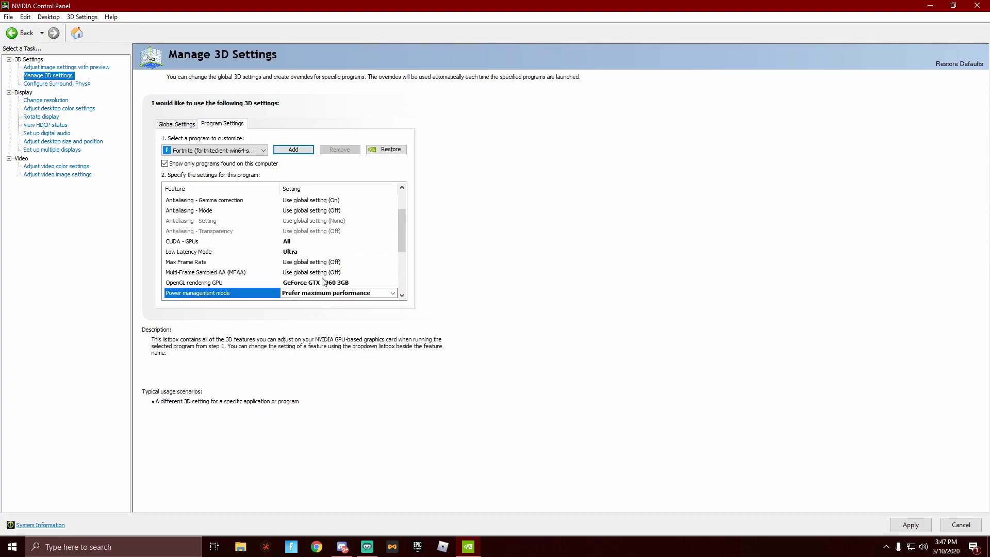
Turn Shader Cache and anisotropic sample optimization off
scroll(324, 279, down, 1)
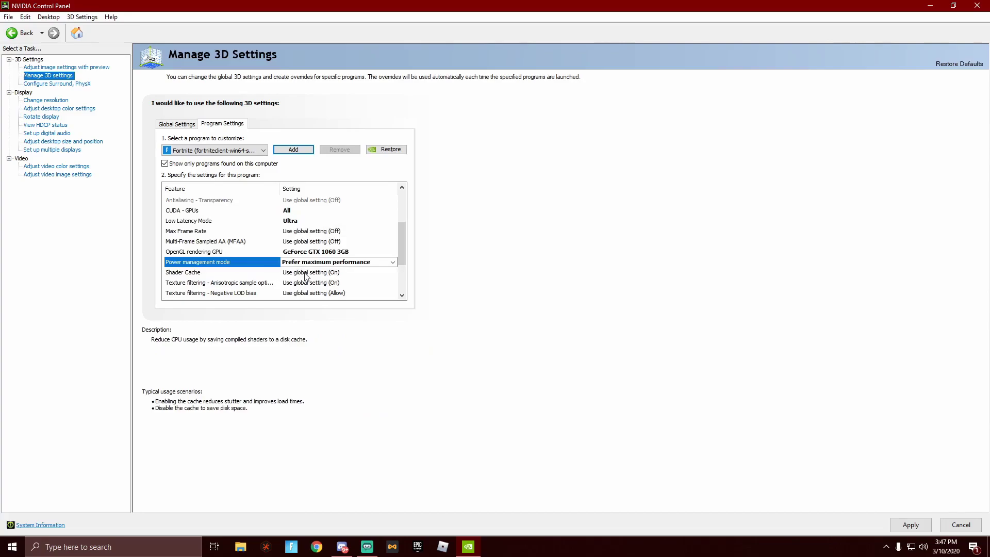
click(306, 273)
click(311, 292)
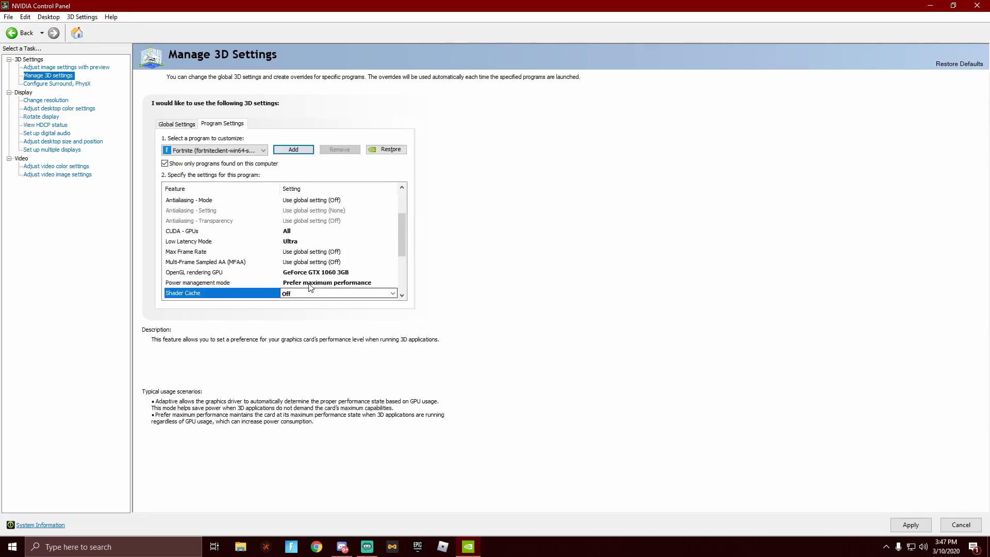
scroll(313, 268, down, 2)
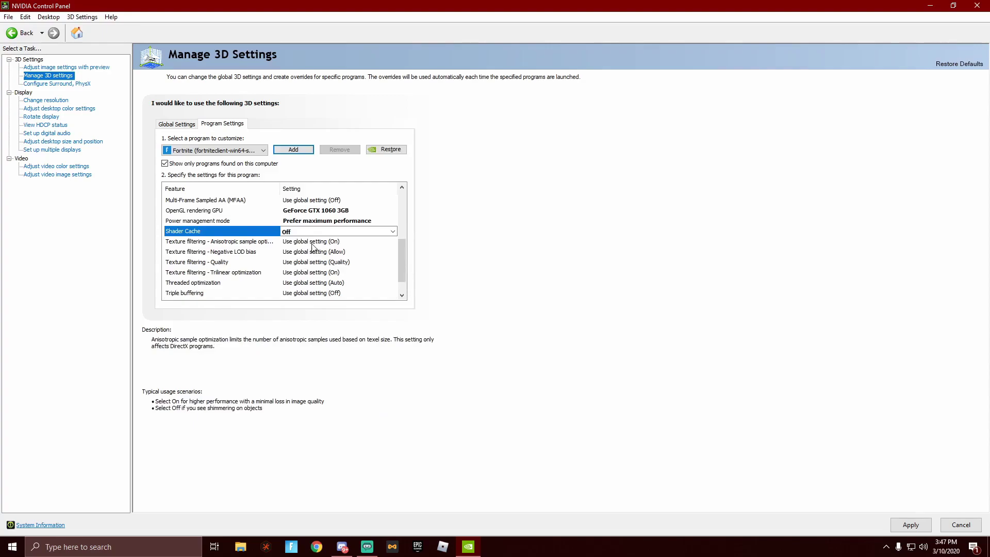
click(317, 245)
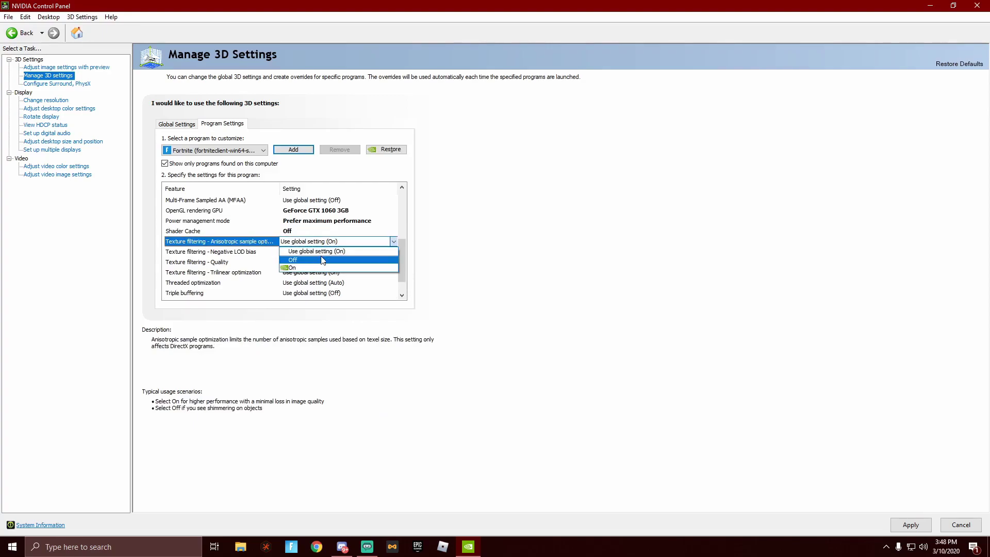
click(320, 261)
Set Texture filtering - Negative LOD bias to Allow
scroll(320, 238, up, 2)
scroll(320, 238, down, 1)
click(316, 272)
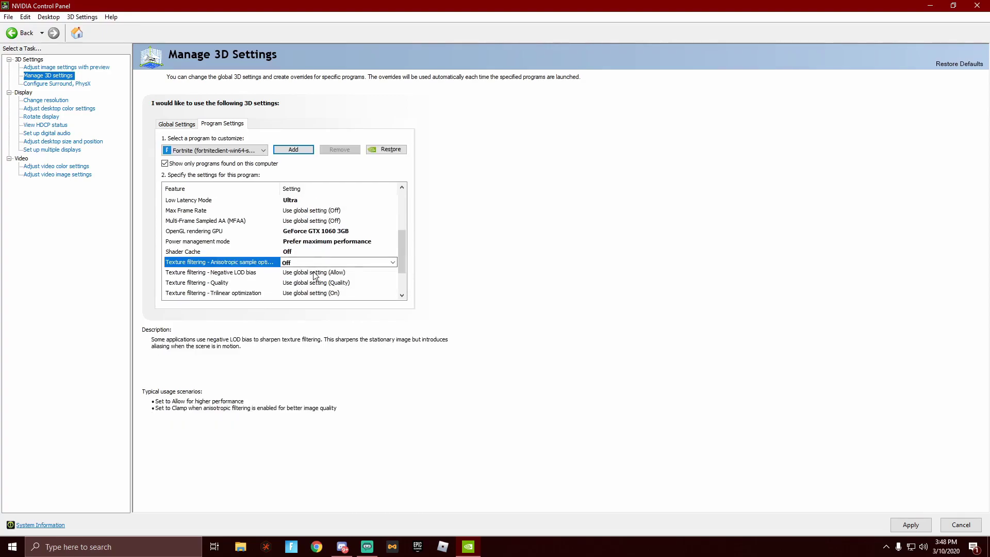
click(316, 272)
click(315, 290)
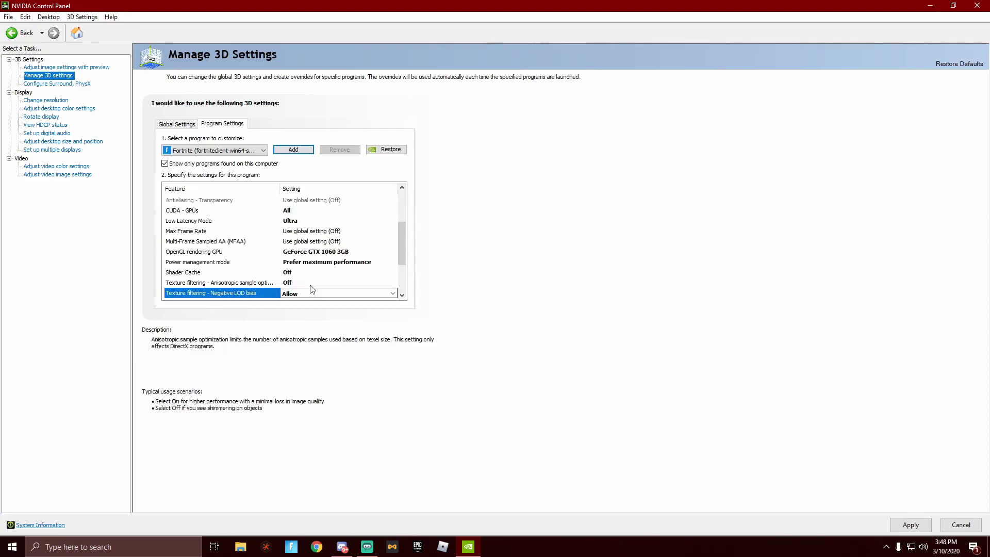
click(313, 293)
click(299, 311)
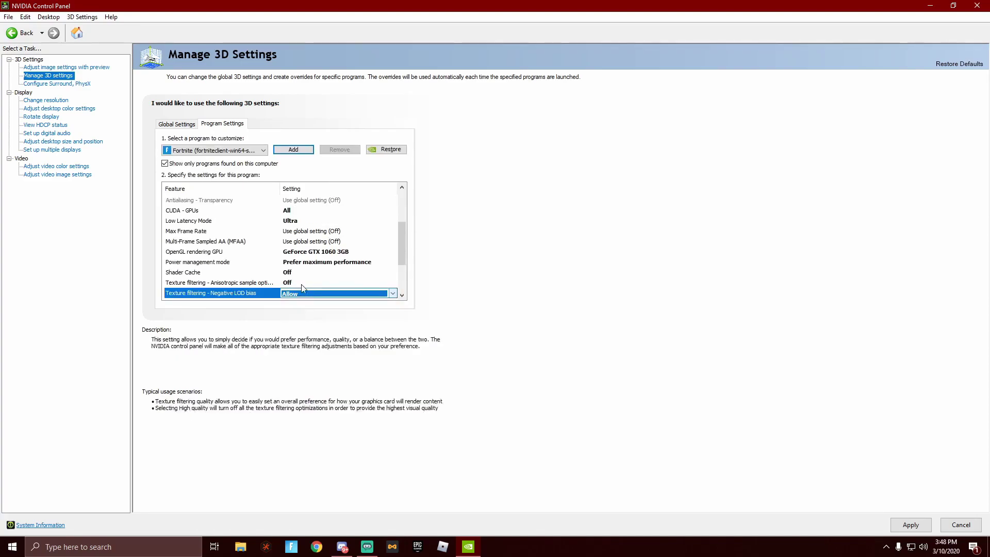
Set texture filtering quality to High performance and trilinear optimization to Off
click(302, 277)
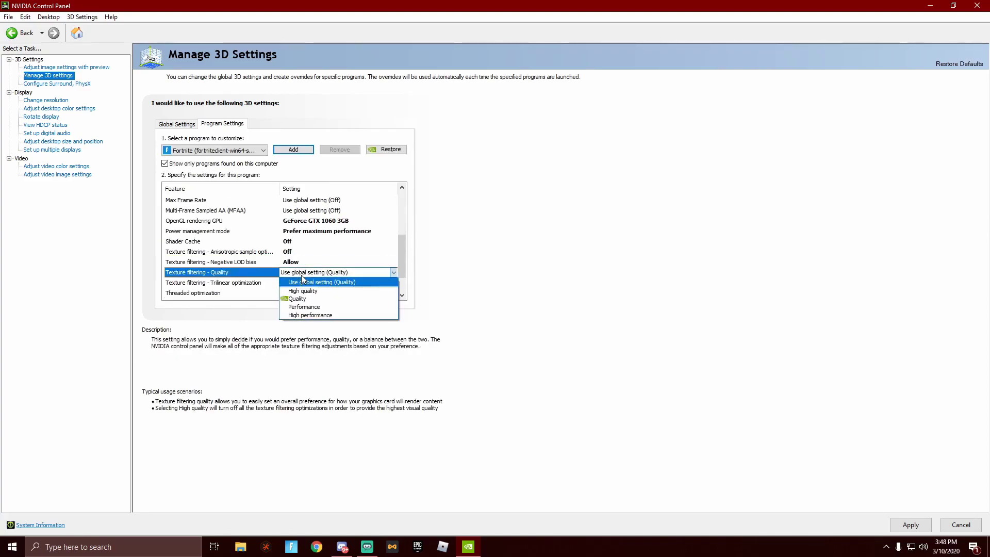
click(306, 315)
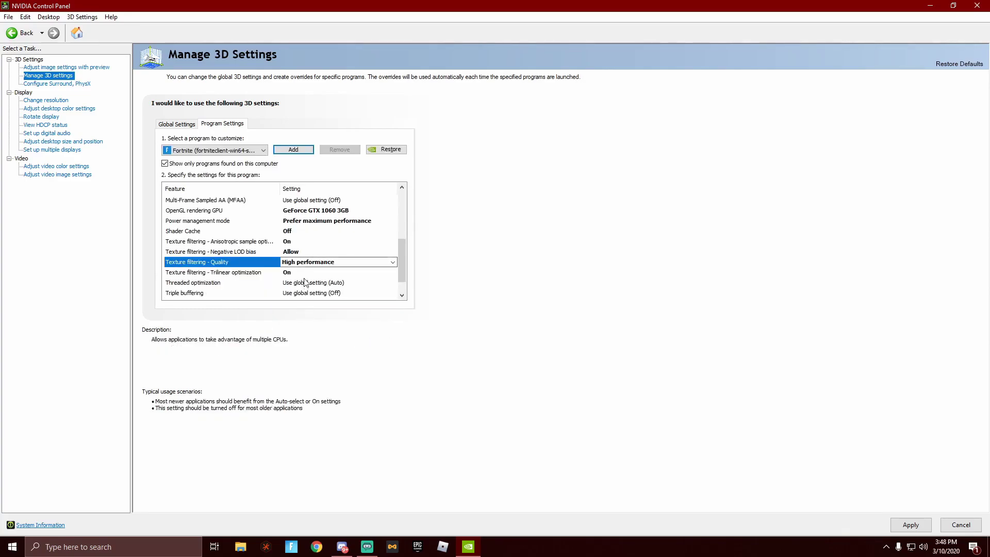
click(308, 273)
click(308, 279)
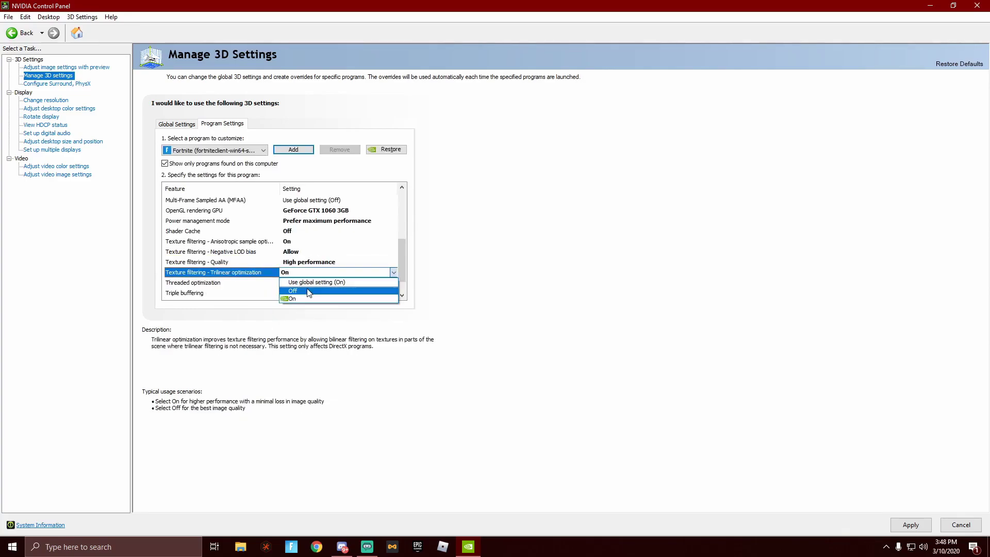
click(307, 288)
Turn threaded optimization On and triple buffering Off, then show Global Settings
click(304, 273)
click(304, 273)
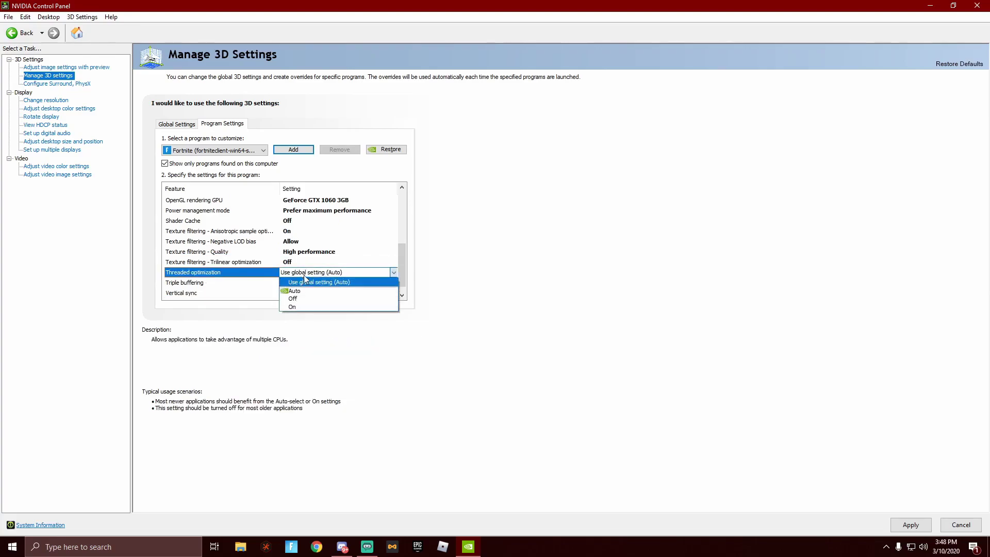
click(306, 300)
scroll(305, 289, down, 1)
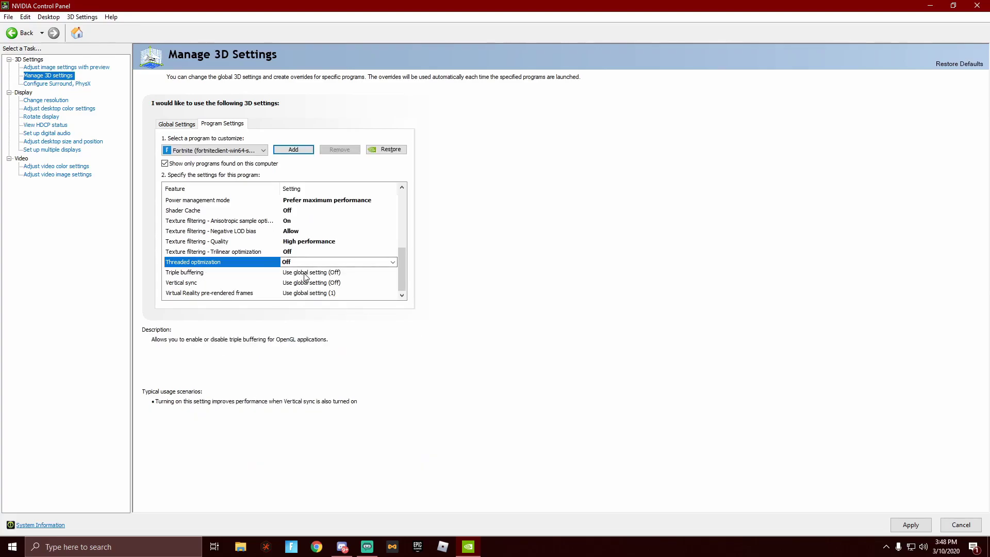
click(305, 262)
click(306, 299)
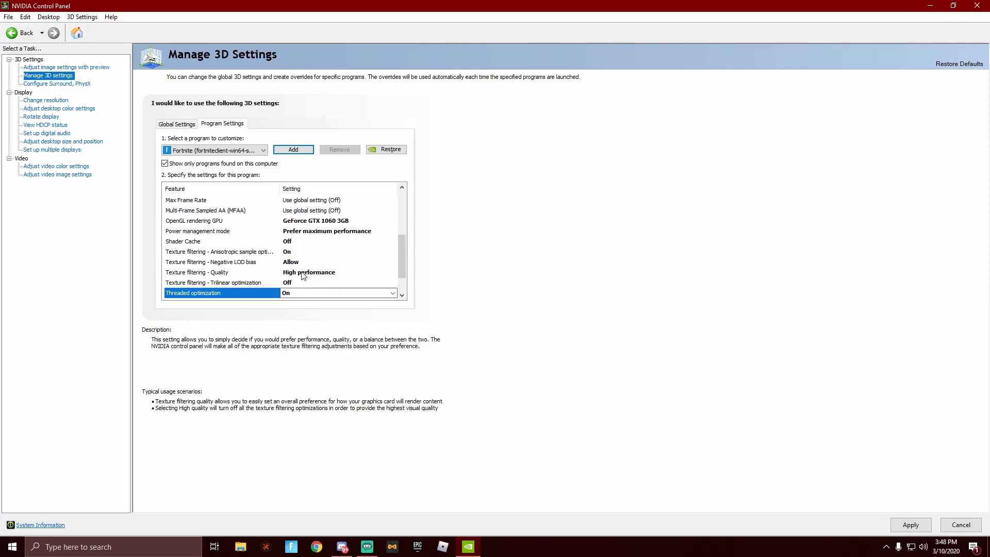
scroll(299, 276, down, 1)
click(300, 274)
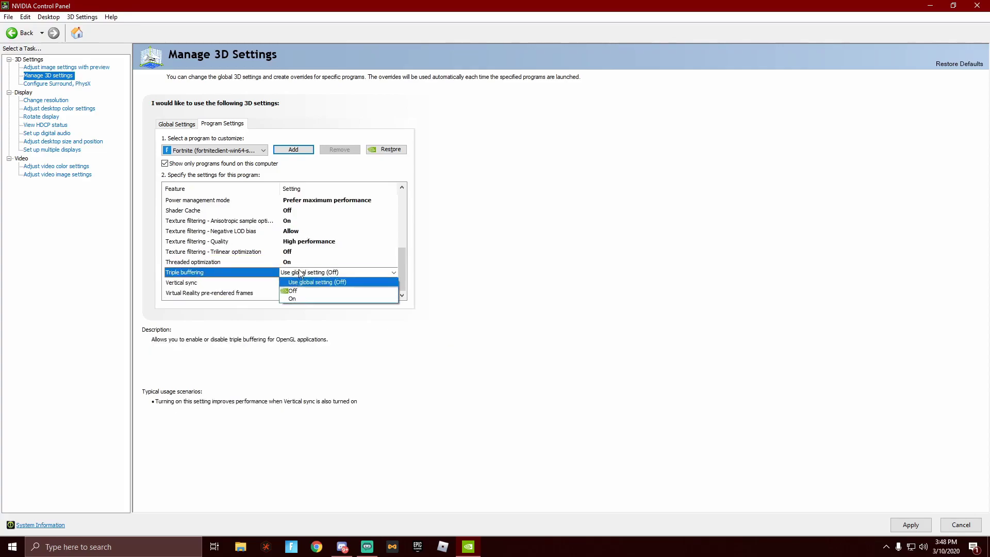
click(301, 289)
scroll(302, 290, down, 1)
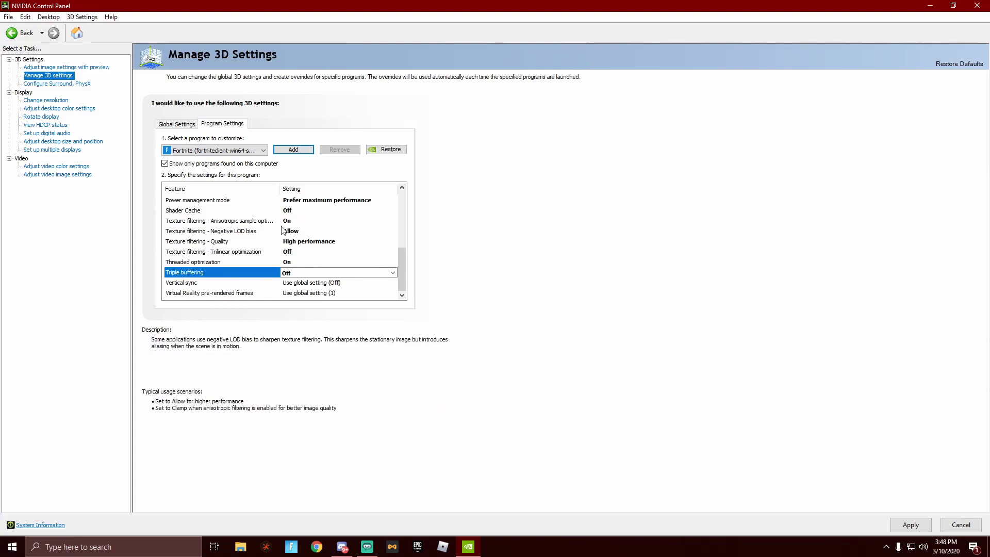
click(184, 128)
Review the Global Settings list and apply all the 3D setting changes
scroll(304, 216, down, 4)
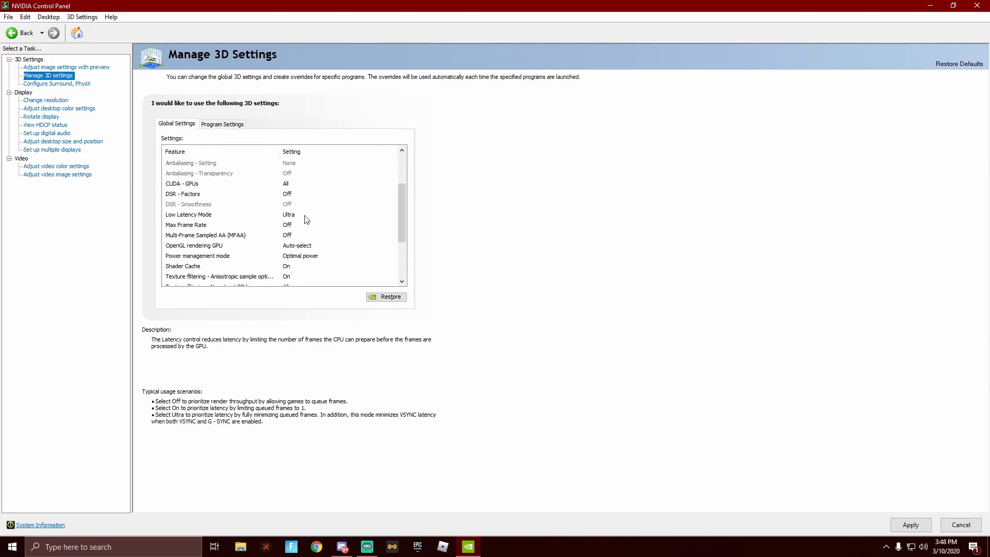
scroll(314, 221, down, 2)
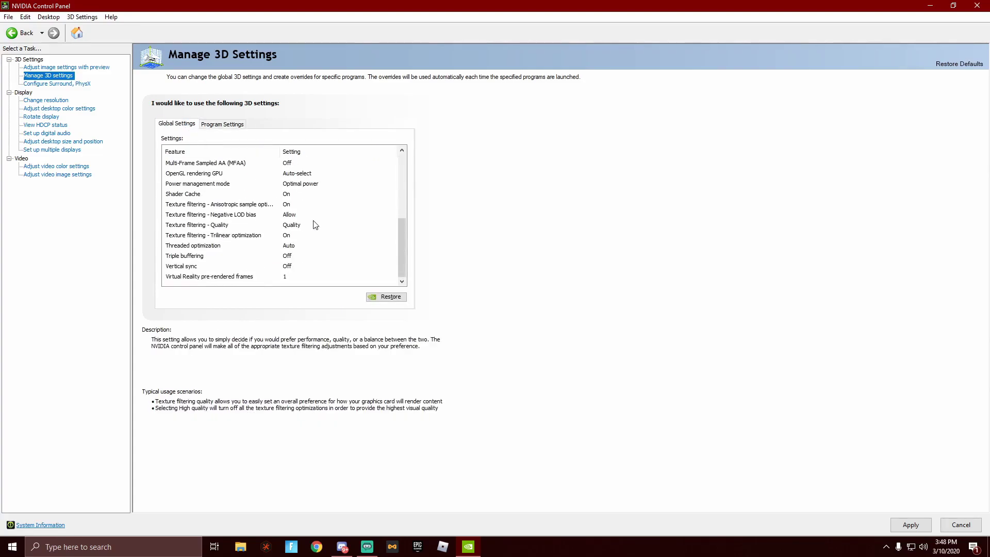
scroll(316, 226, up, 6)
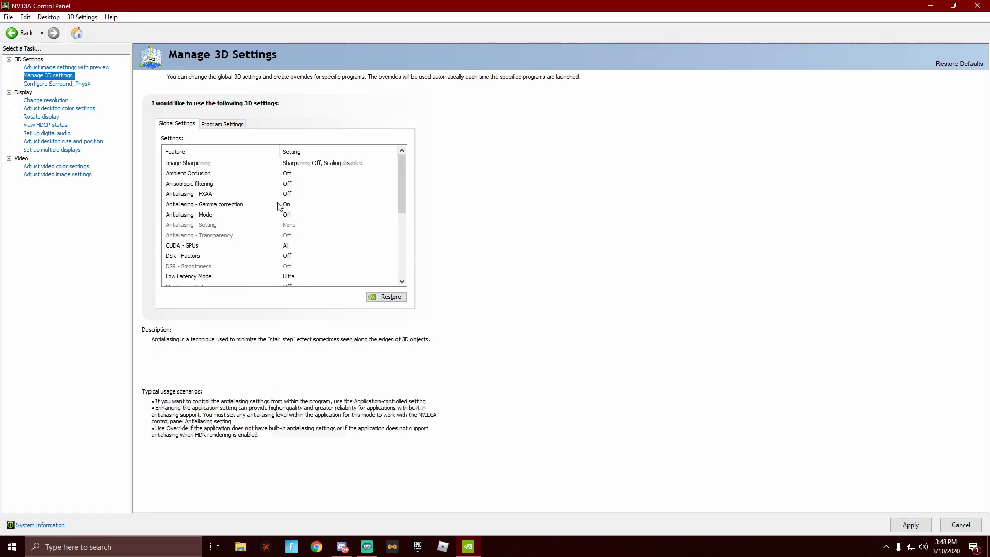
click(227, 128)
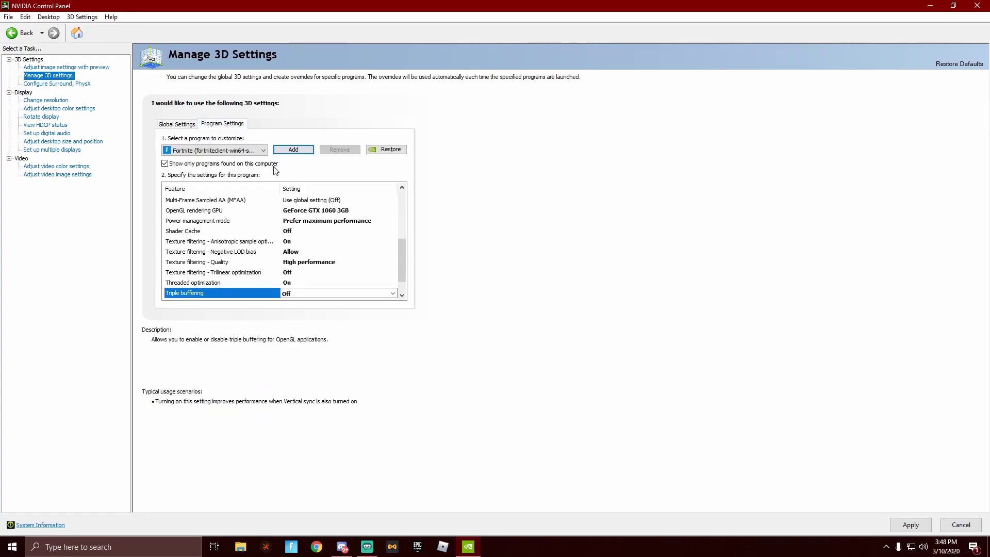
click(183, 128)
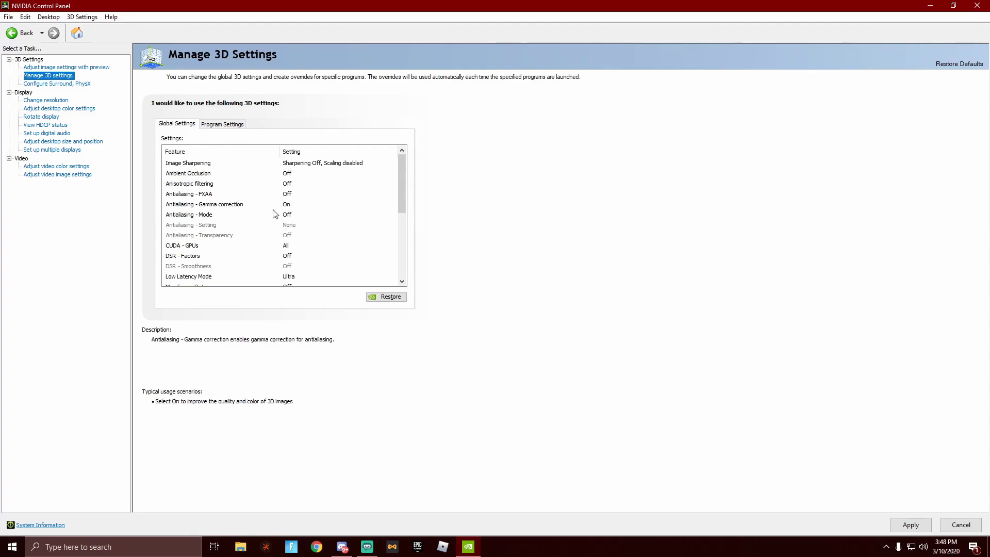
click(913, 527)
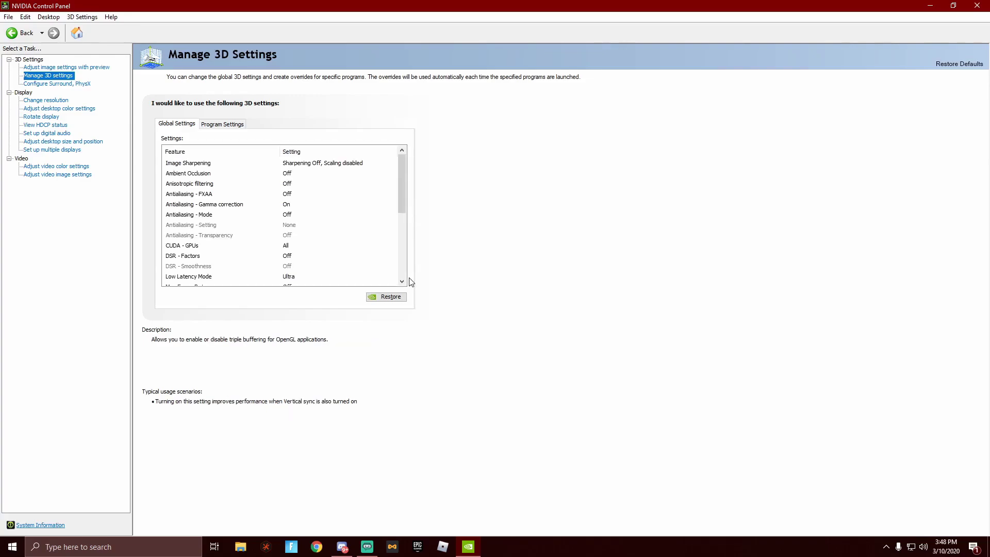
Return to Fortnite's Program Settings and scroll through its values
scroll(294, 170, down, 5)
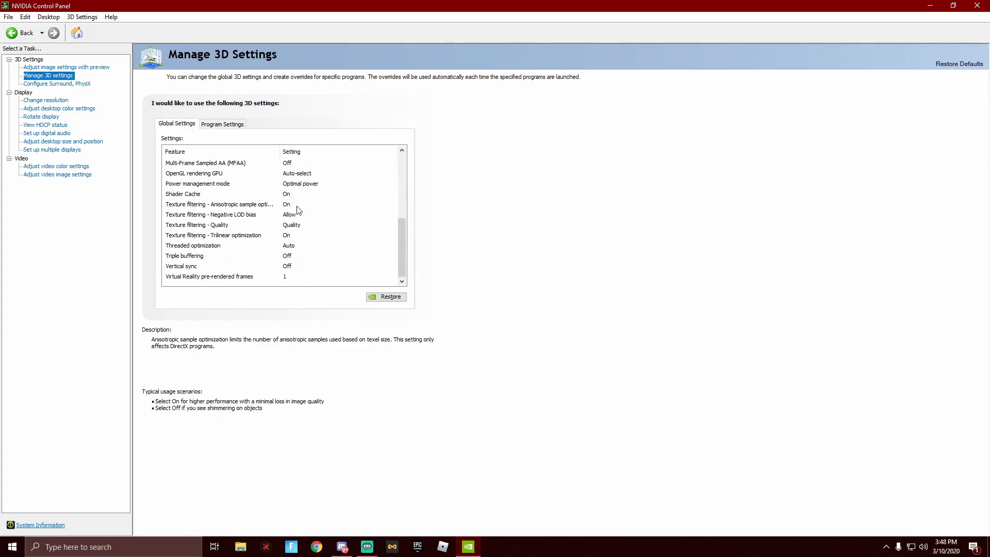
scroll(301, 240, up, 7)
click(221, 124)
scroll(248, 218, up, 6)
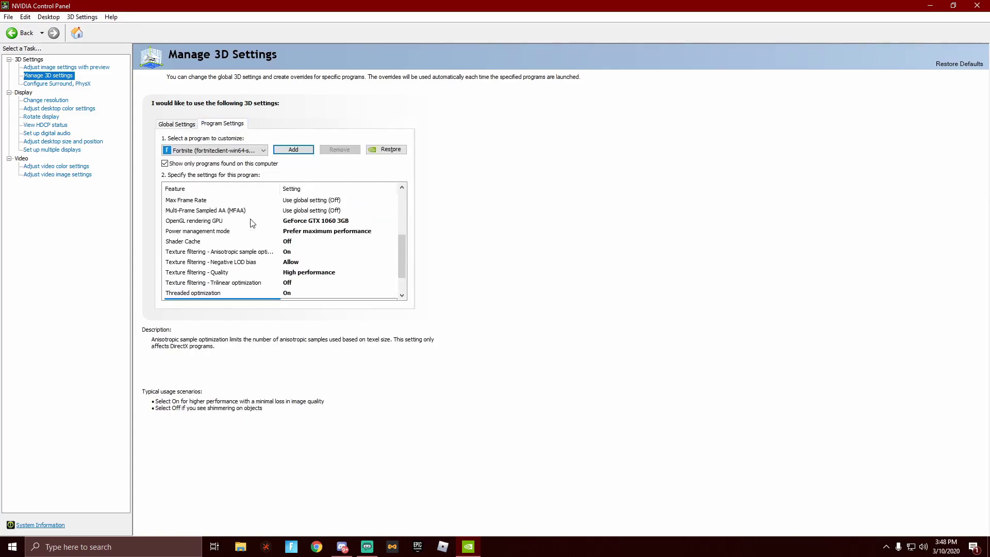
scroll(265, 224, down, 5)
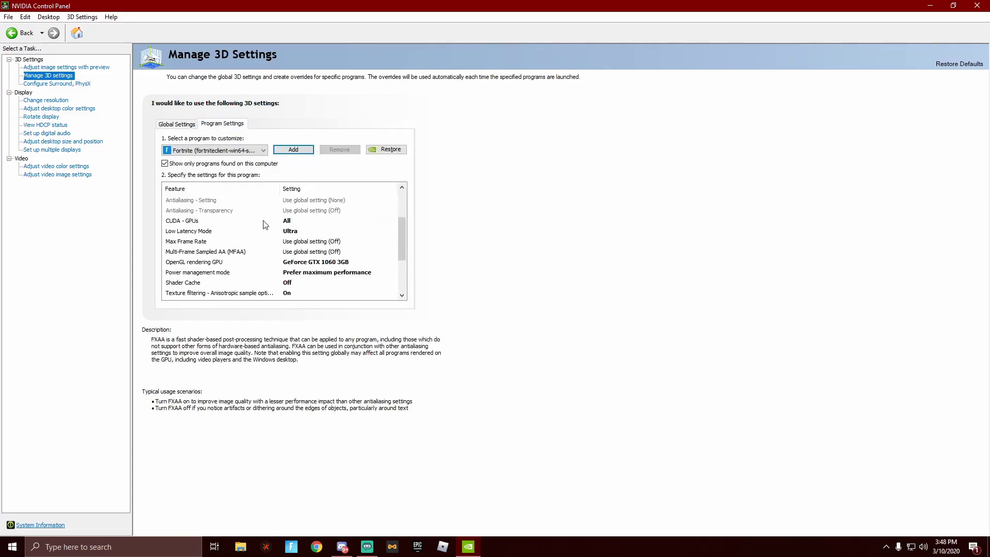
In Global Settings, set Antialiasing - Gamma correction to Off
click(184, 125)
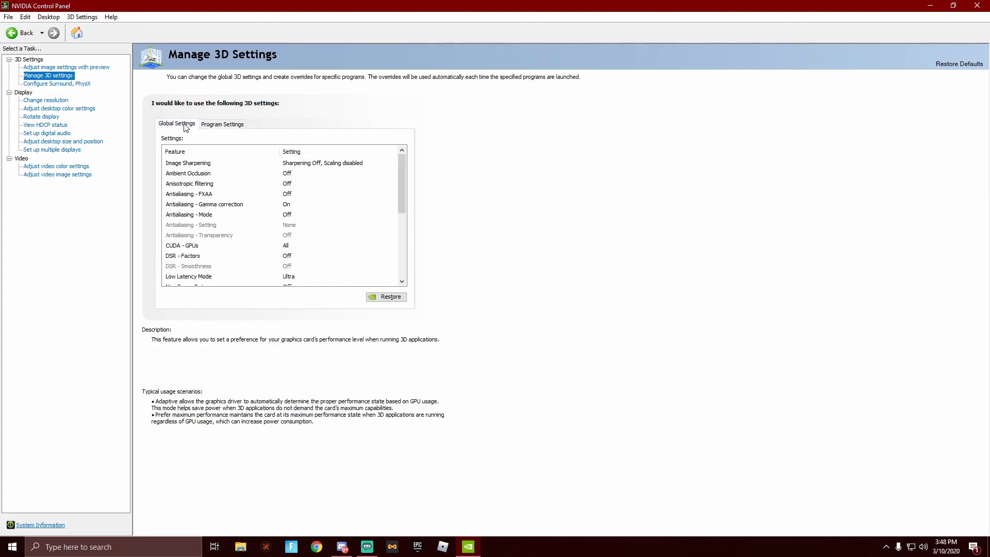
click(302, 166)
click(329, 164)
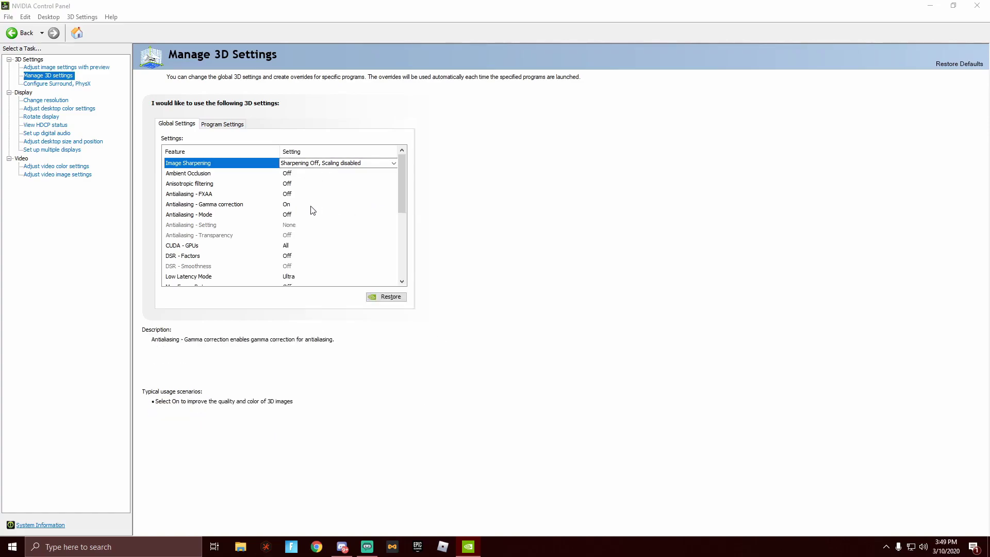
click(298, 206)
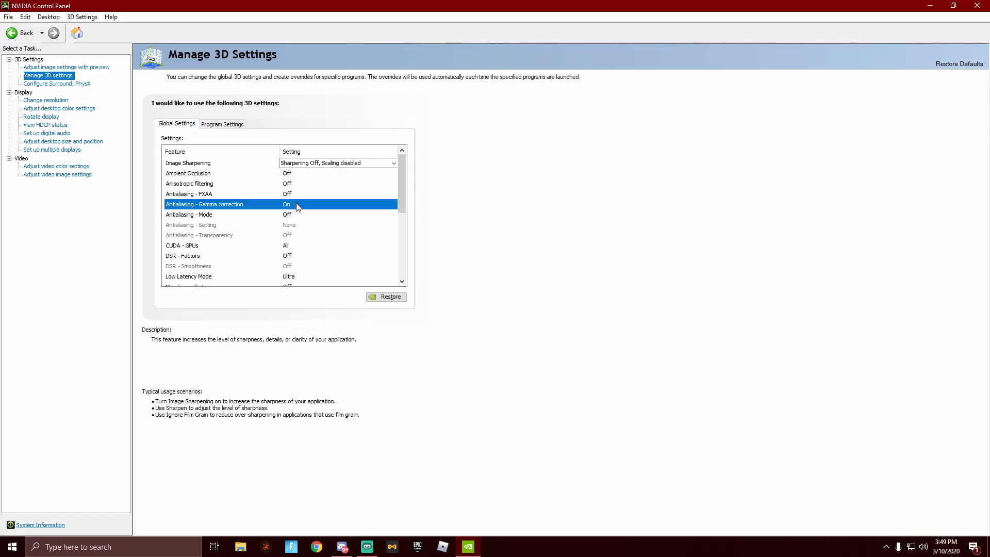
click(298, 206)
click(295, 216)
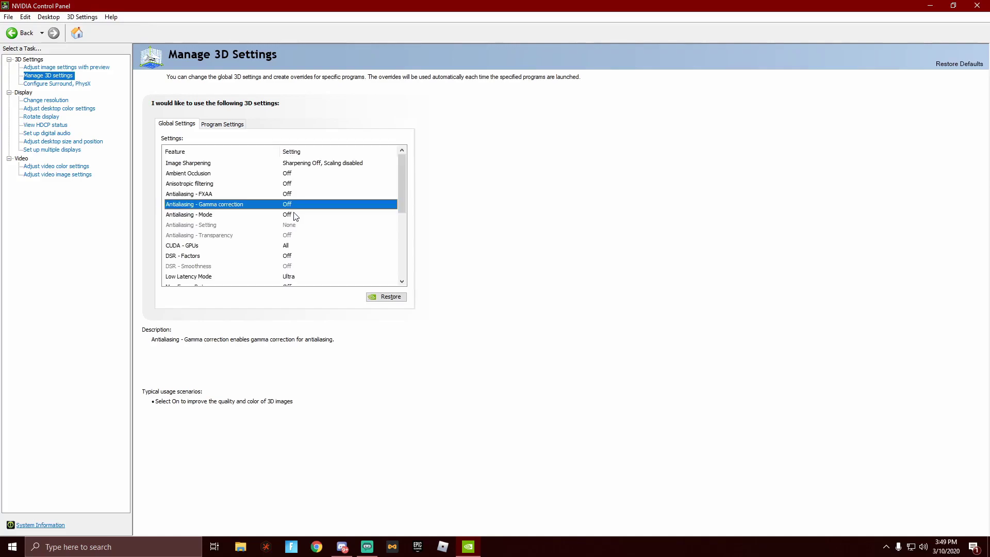
Set global Power management mode to Prefer maximum performance
scroll(294, 253, down, 1)
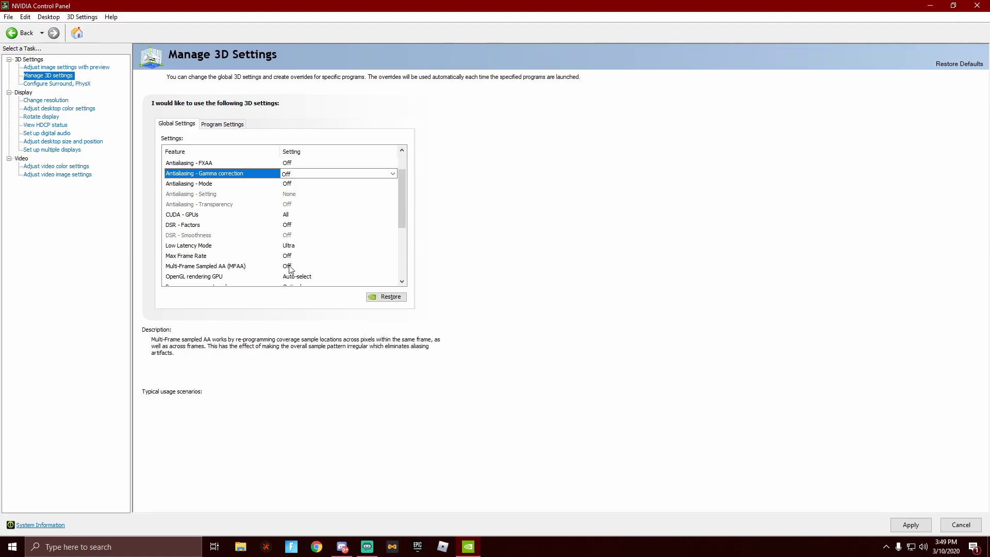
scroll(290, 267, down, 1)
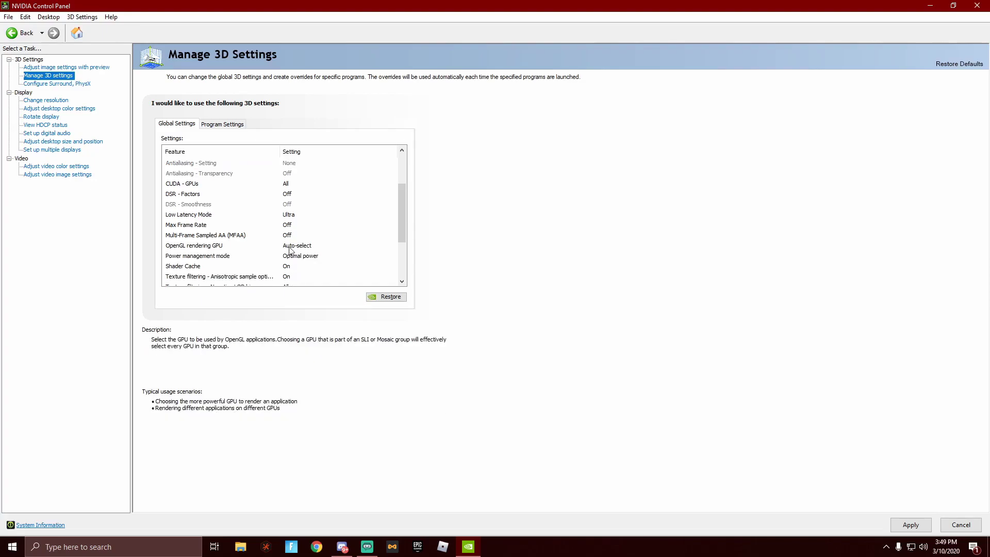
scroll(294, 231, down, 1)
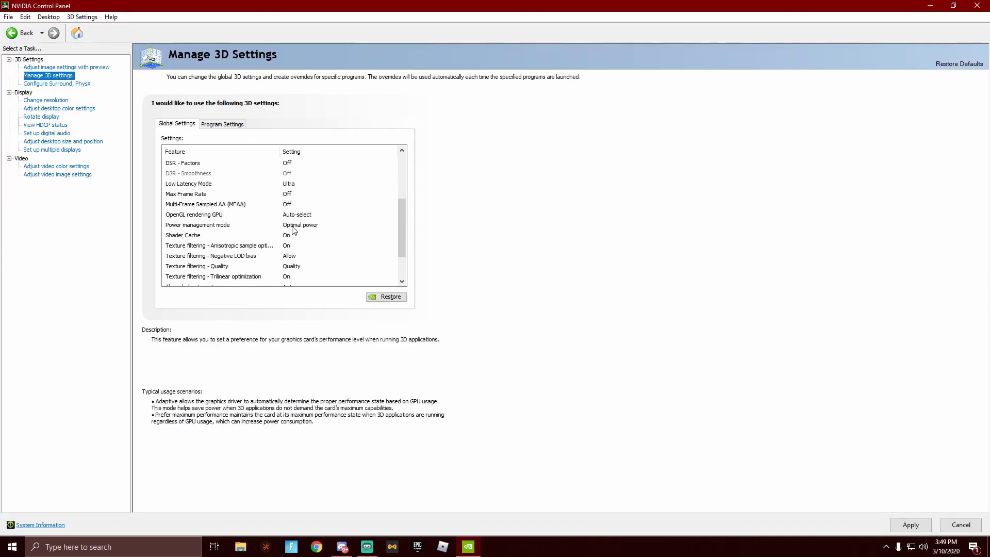
click(297, 229)
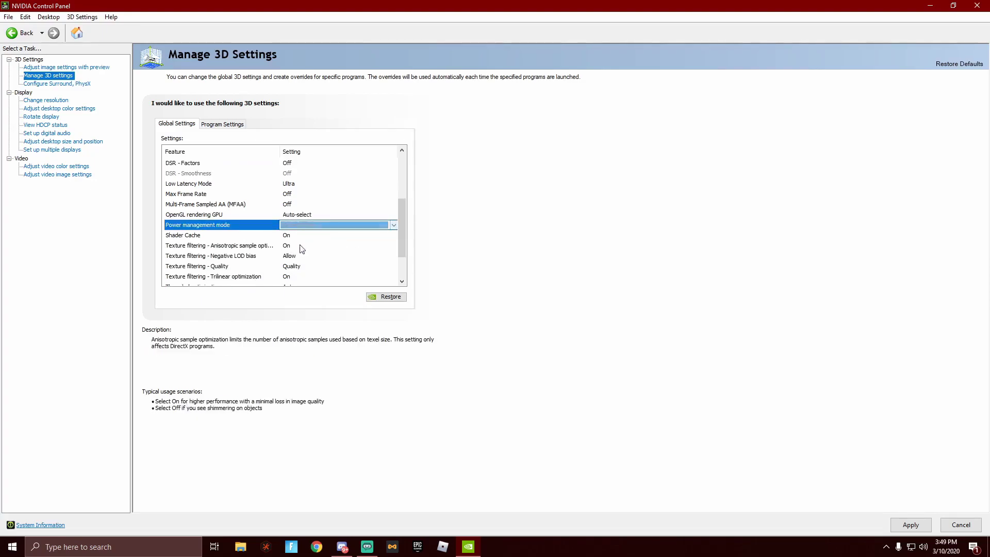
click(301, 232)
click(298, 249)
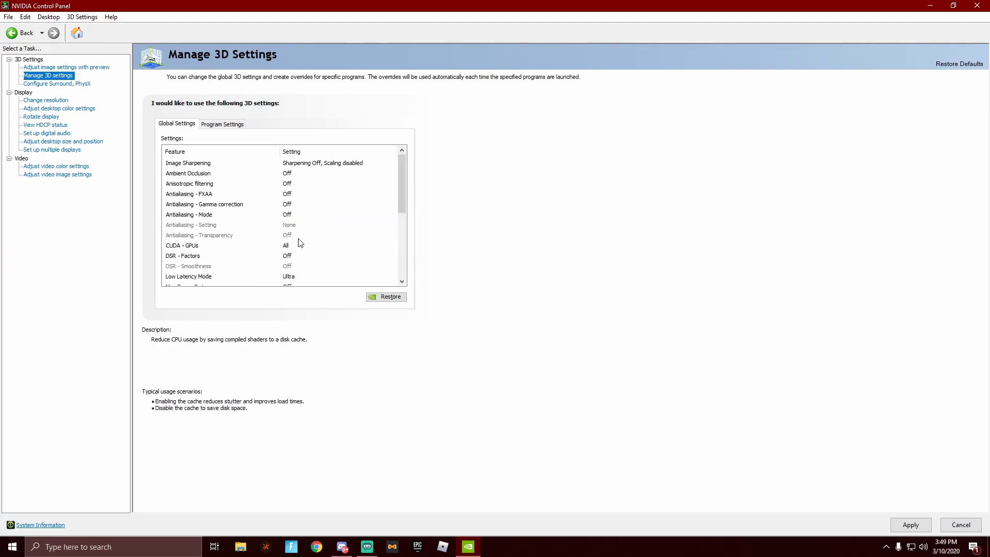
Set global Shader Cache to Off
scroll(308, 259, down, 1)
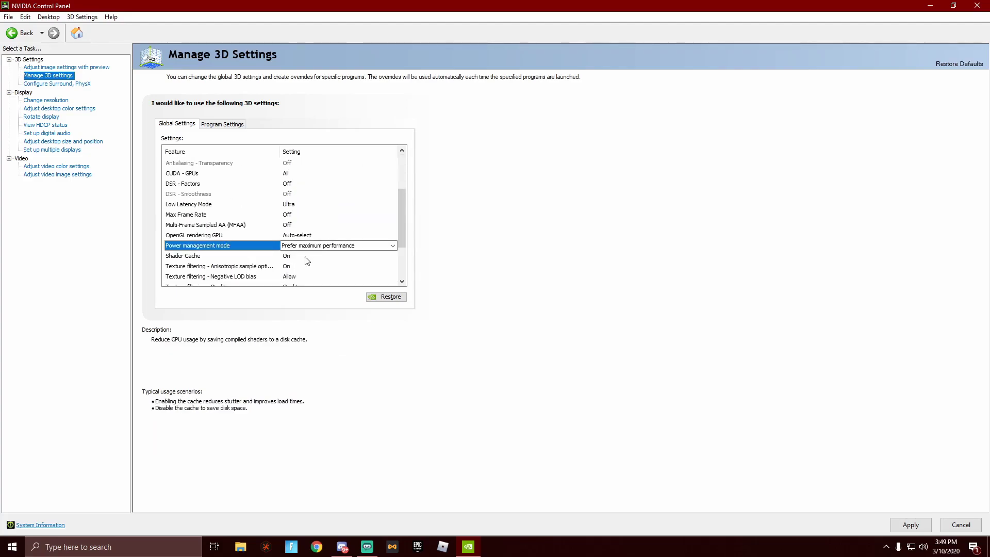
click(294, 257)
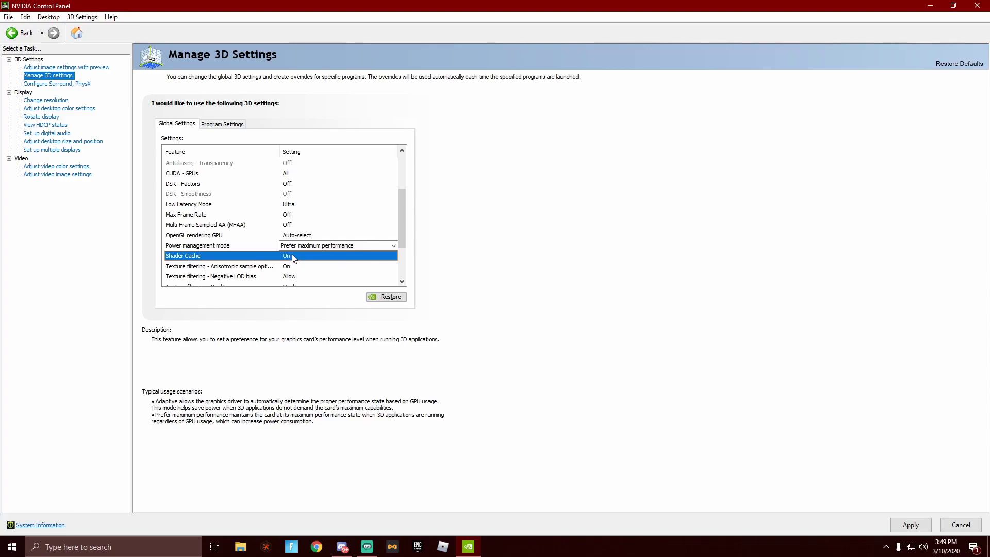
click(294, 258)
click(292, 257)
scroll(282, 232, up, 3)
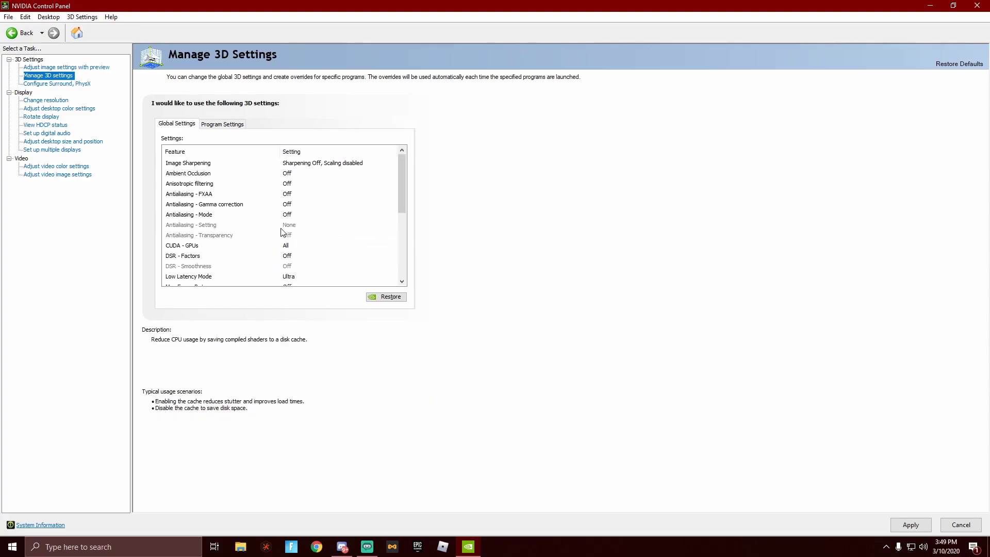
scroll(283, 232, down, 5)
scroll(289, 228, up, 5)
scroll(290, 227, down, 5)
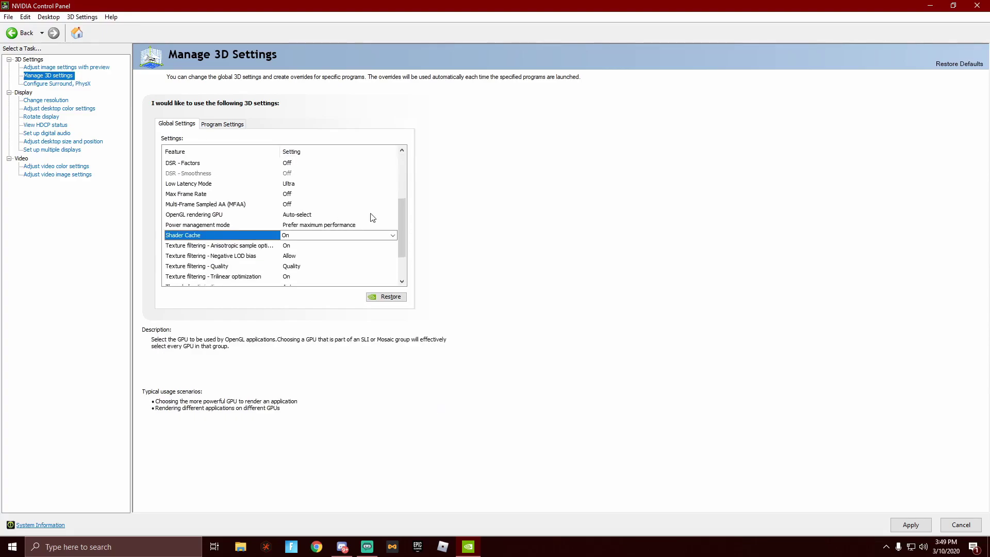
click(304, 233)
click(306, 257)
scroll(305, 258, up, 5)
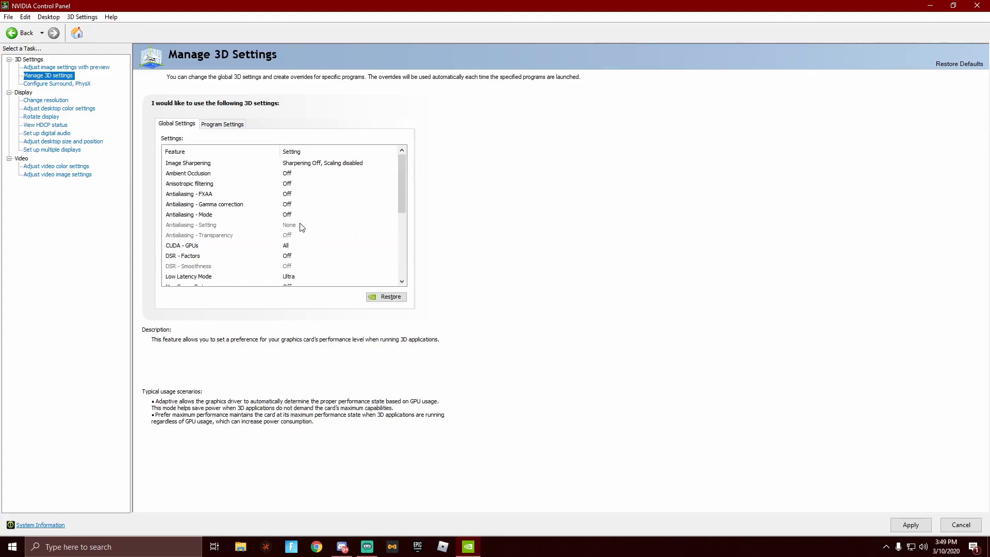
scroll(301, 227, down, 3)
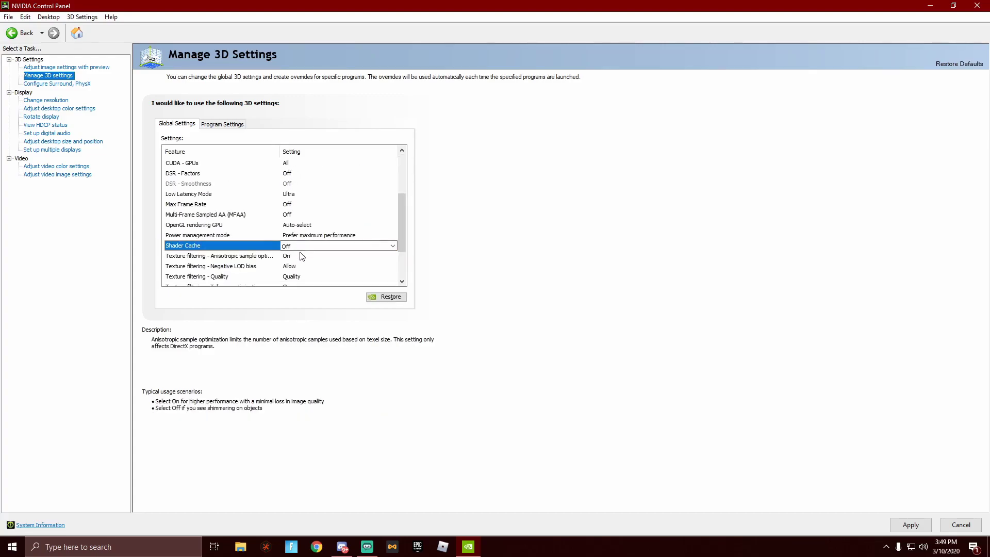
Set global Texture filtering - Quality to High performance
click(301, 256)
click(302, 256)
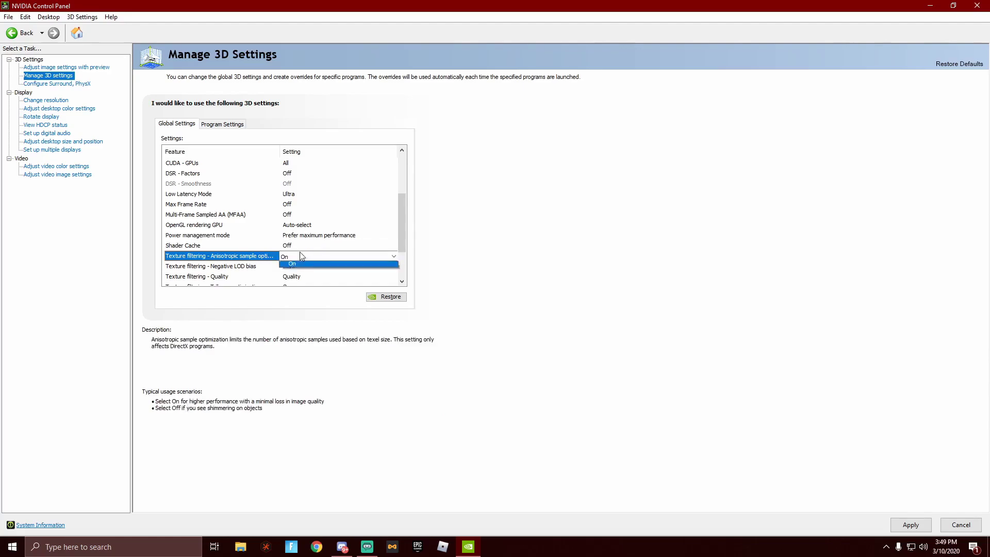
scroll(303, 261, up, 3)
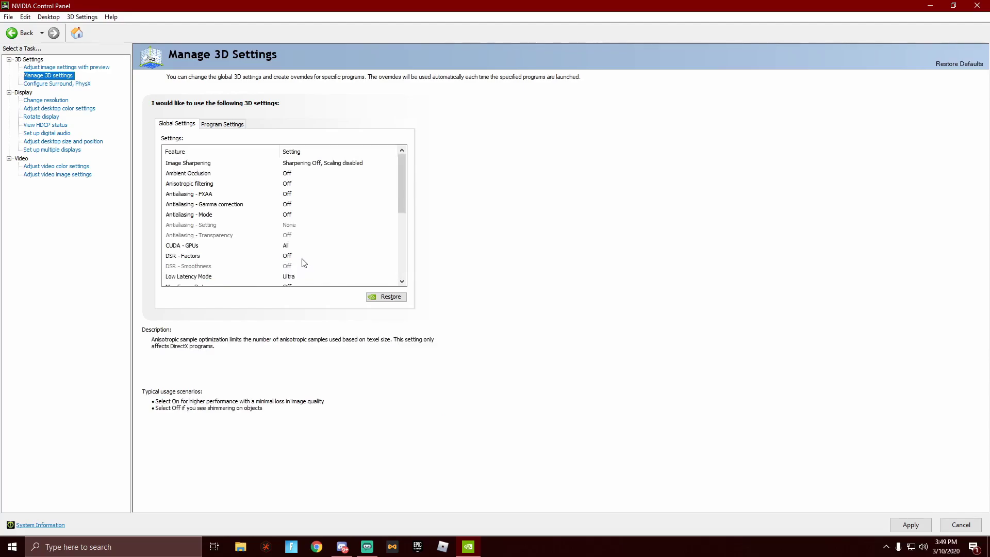
scroll(298, 251, down, 5)
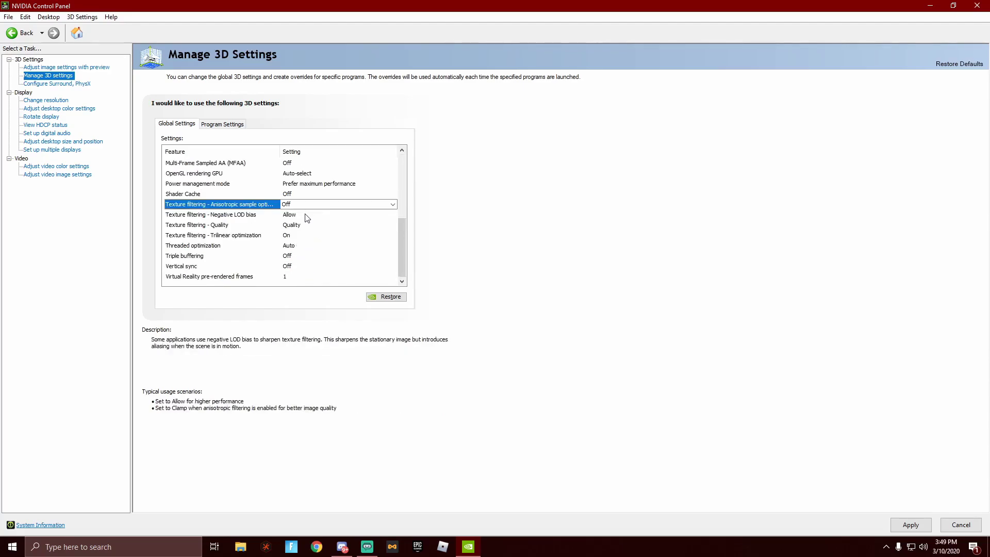
click(305, 215)
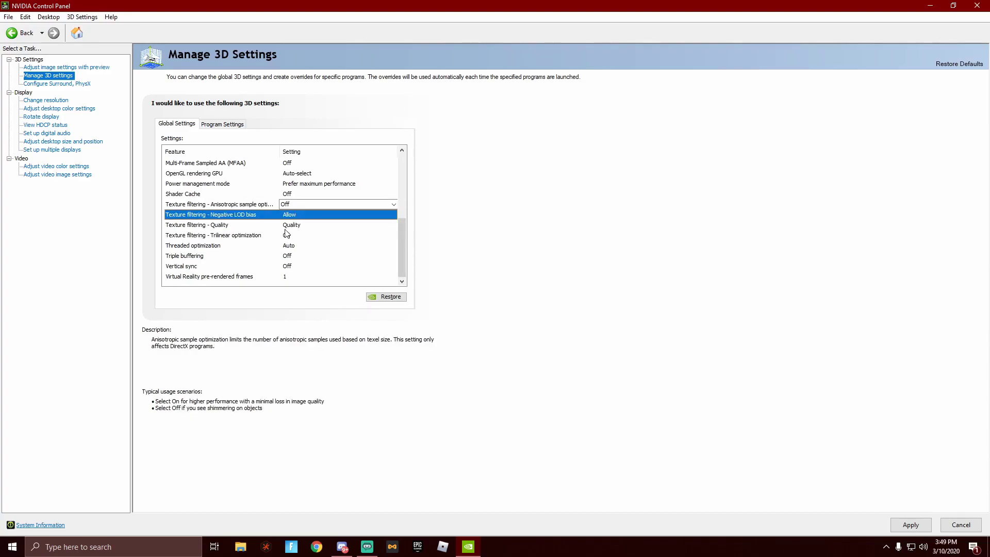
click(290, 226)
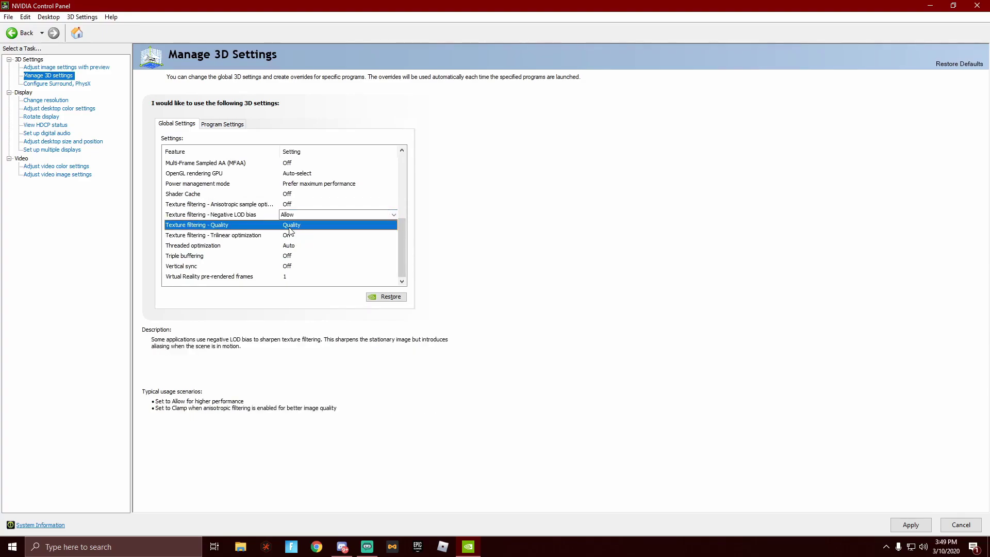
click(290, 227)
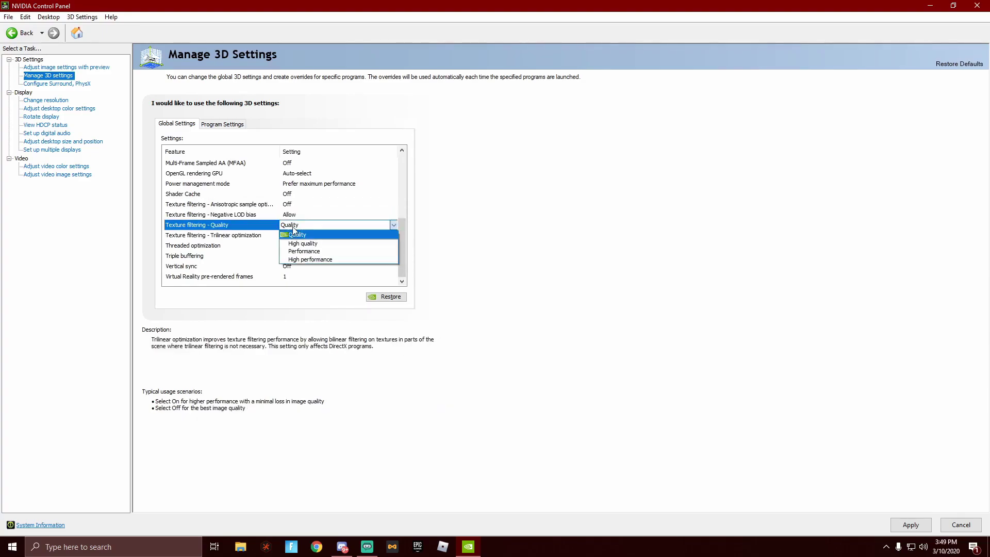
click(298, 264)
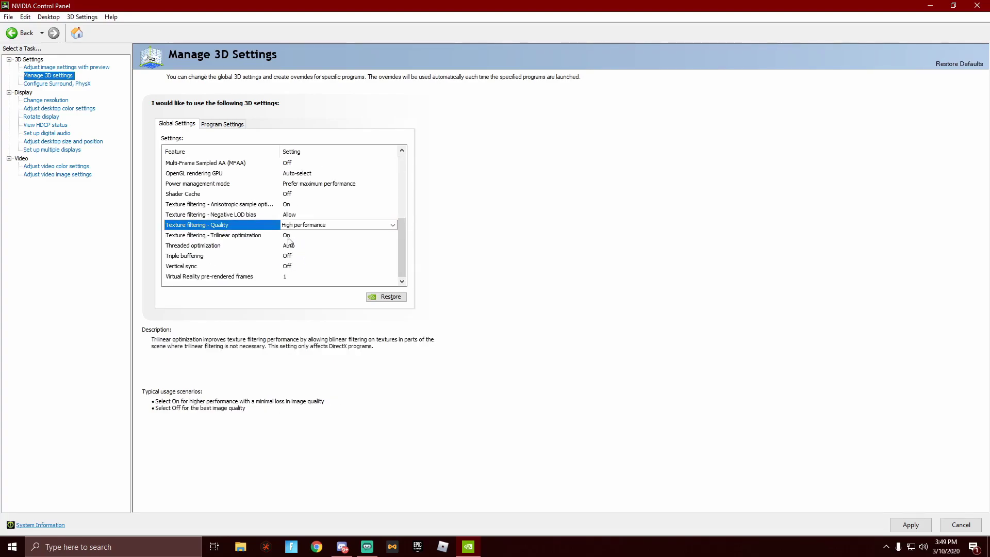
Set global Texture filtering - Trilinear optimization to Off
click(288, 237)
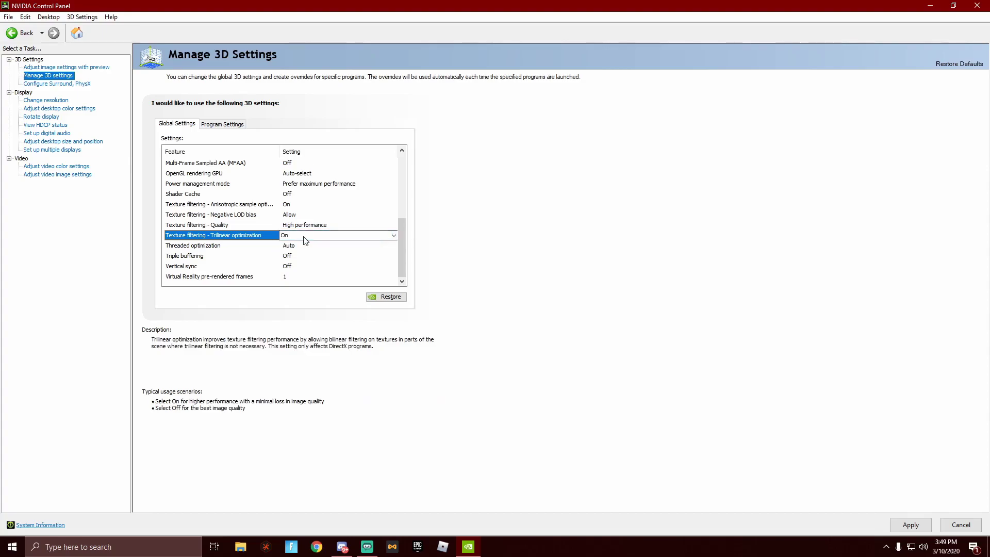
click(305, 240)
click(300, 246)
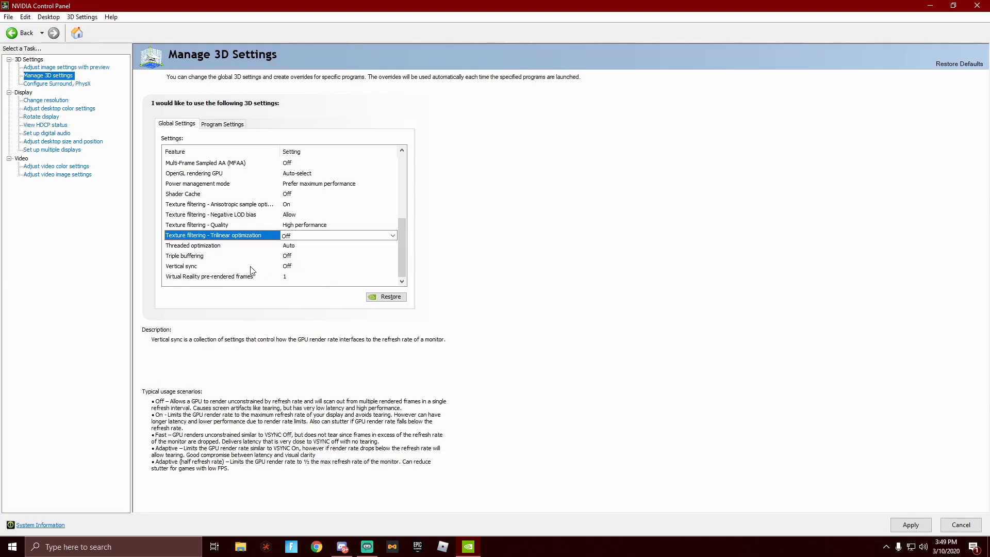
scroll(263, 275, up, 6)
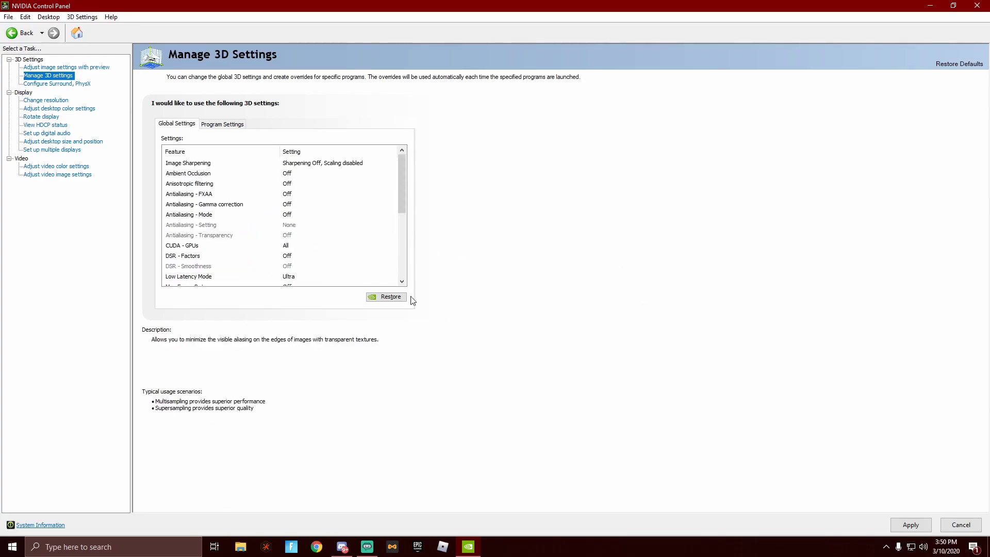
Apply the global 3D changes and switch to Fortnite's Program Settings
click(901, 523)
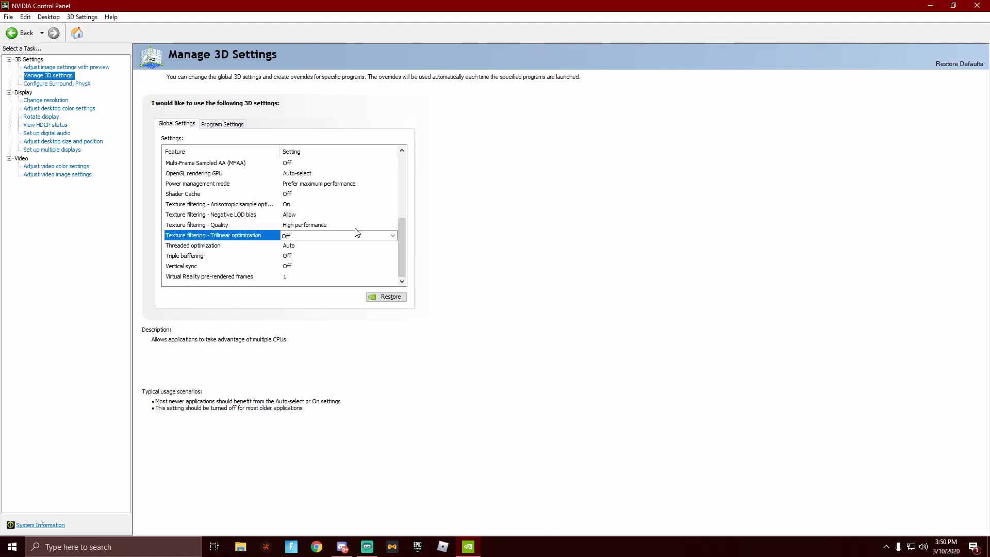
click(213, 124)
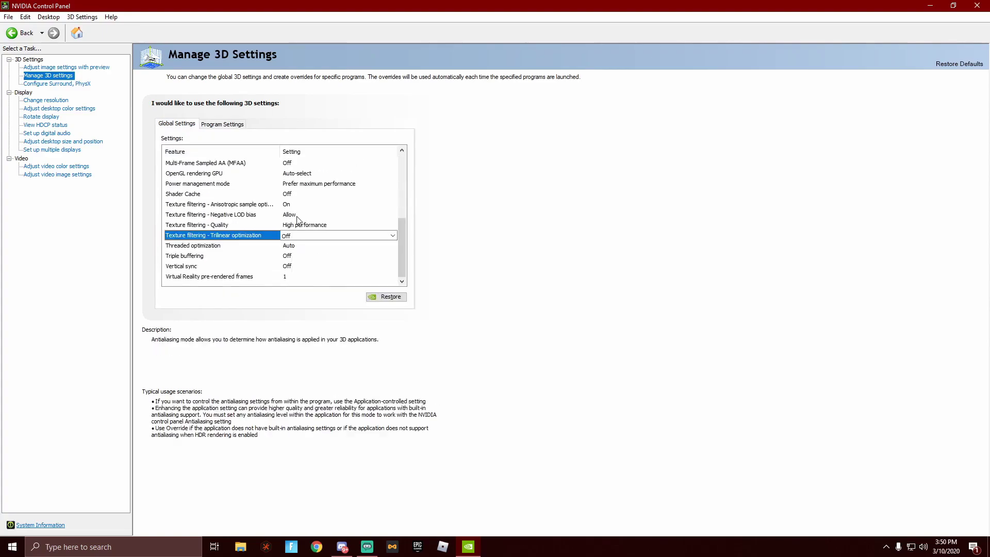
scroll(298, 220, up, 6)
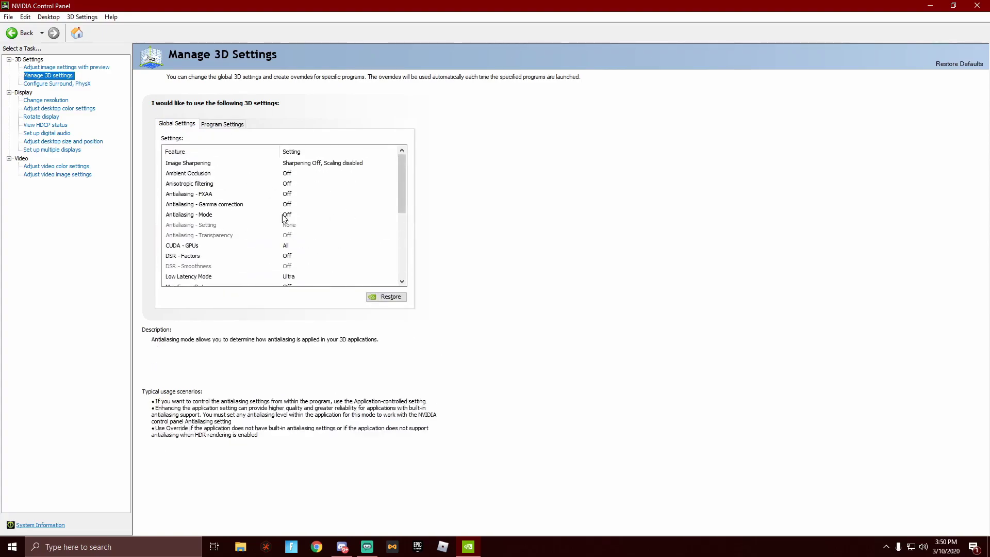
click(219, 124)
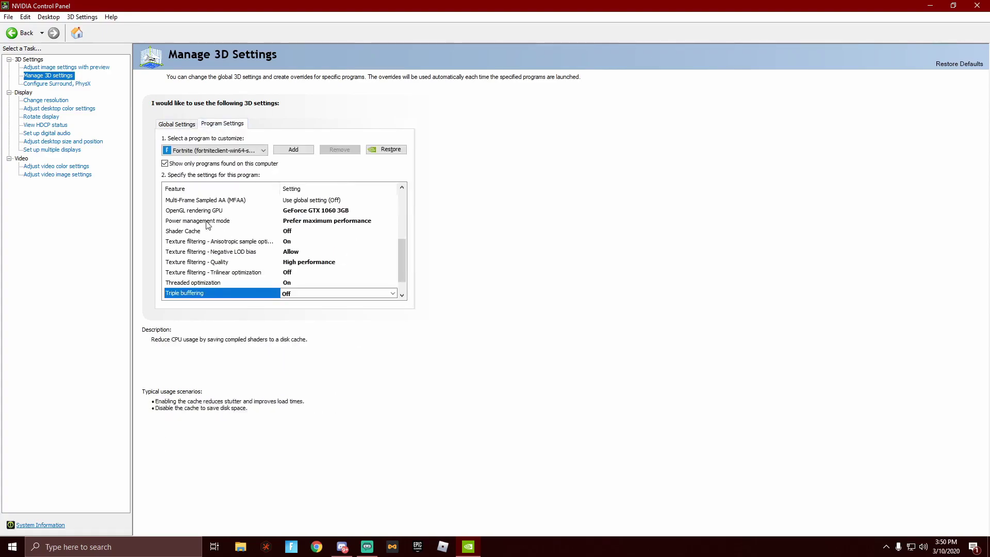
Keep Fortnite selected, close the driver update notification, and bring Streamlabs OBS forward
click(215, 151)
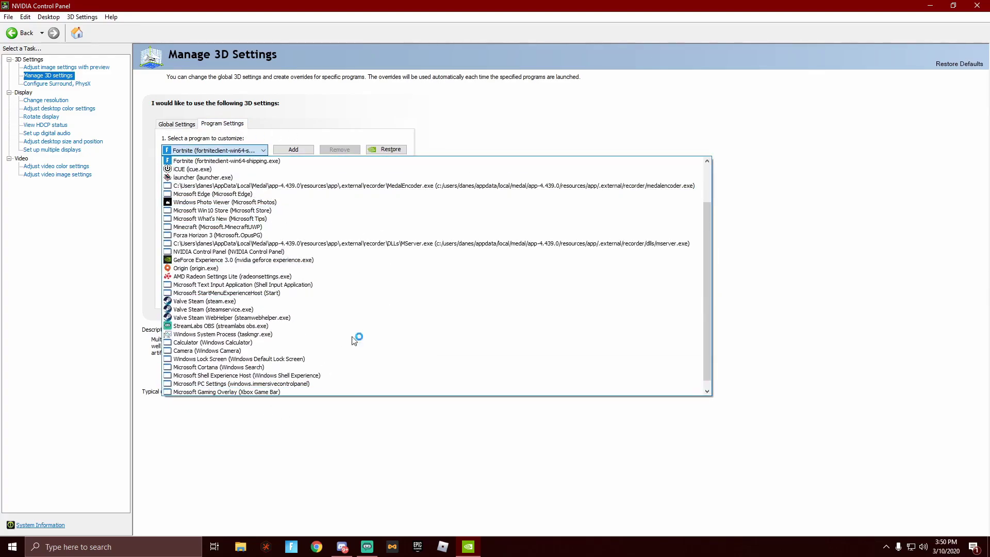
click(275, 161)
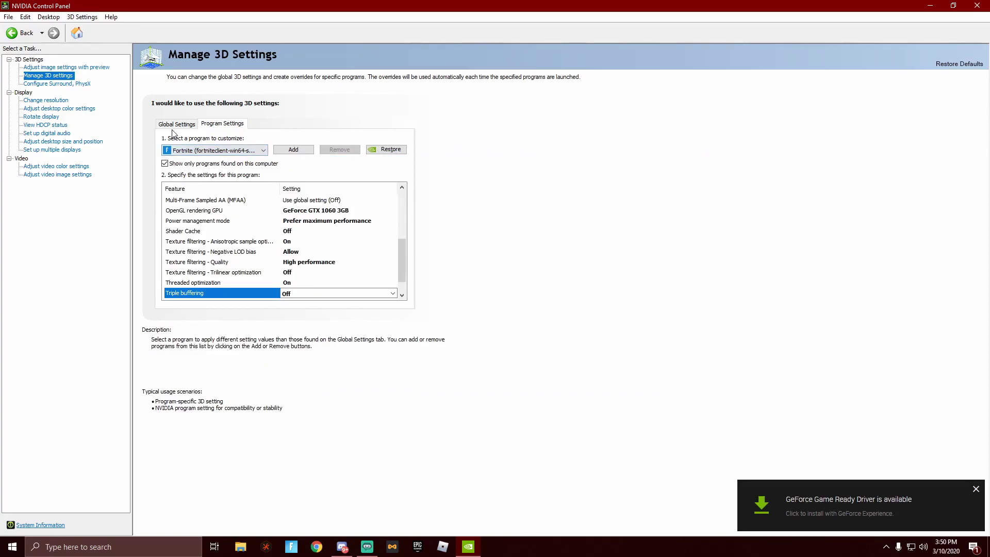
click(981, 488)
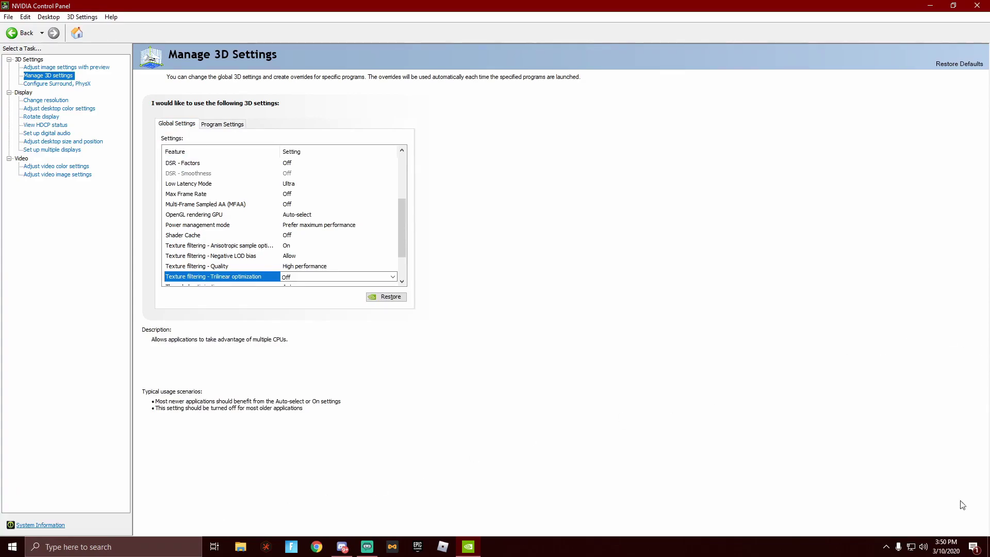
click(366, 547)
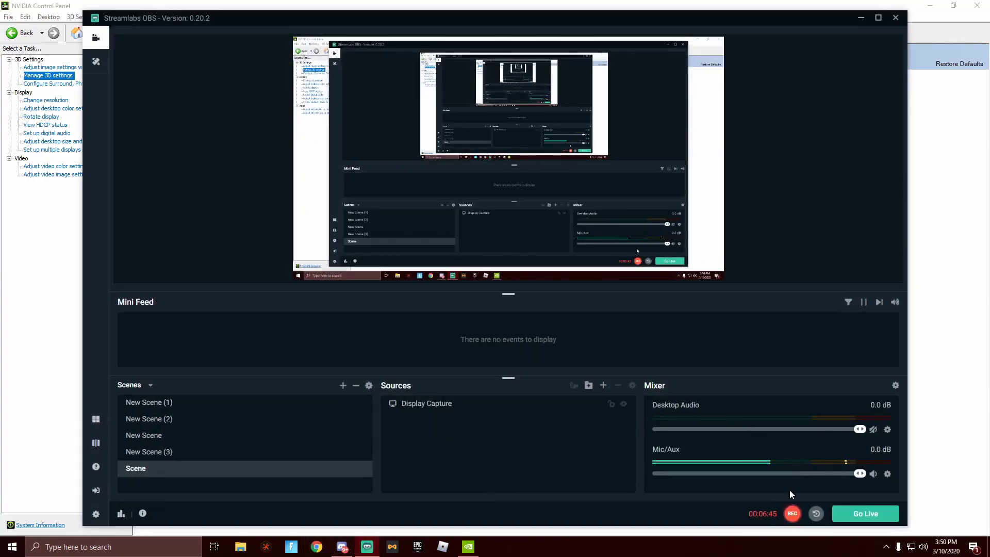